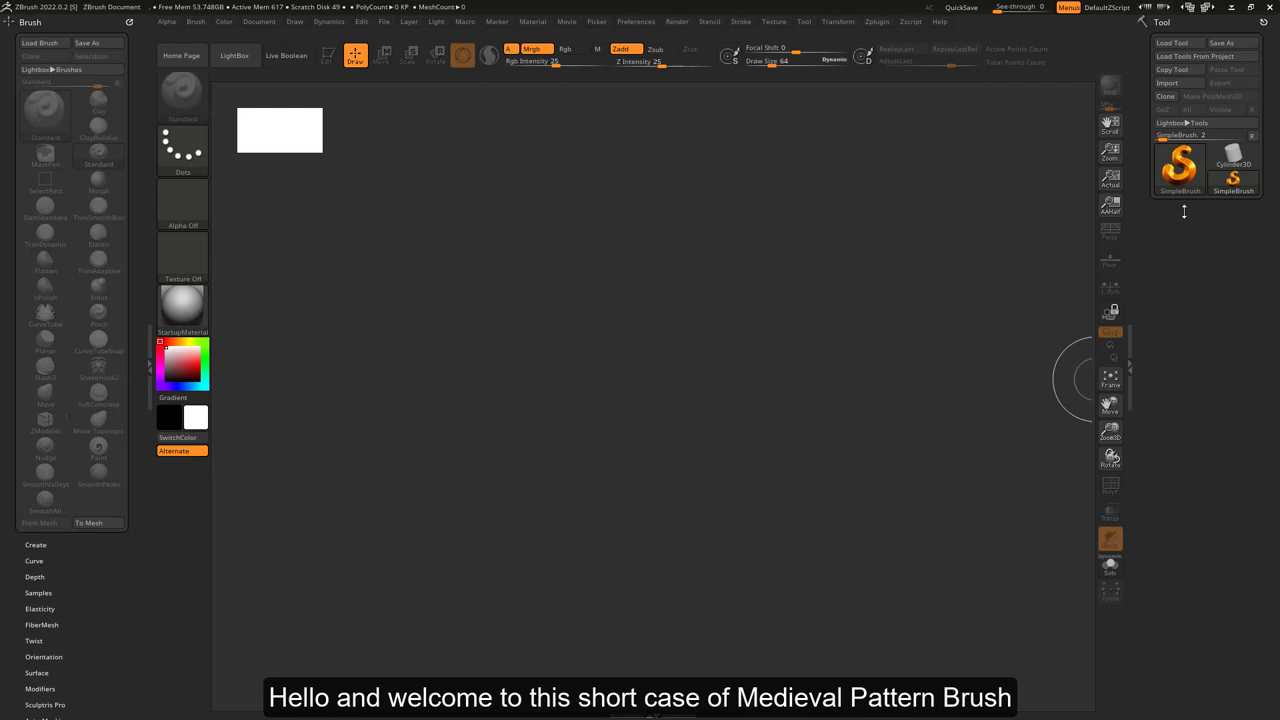
Open the Quick Pick tool picker listing the 3D meshes and 2.5D brushes.
click(1188, 172)
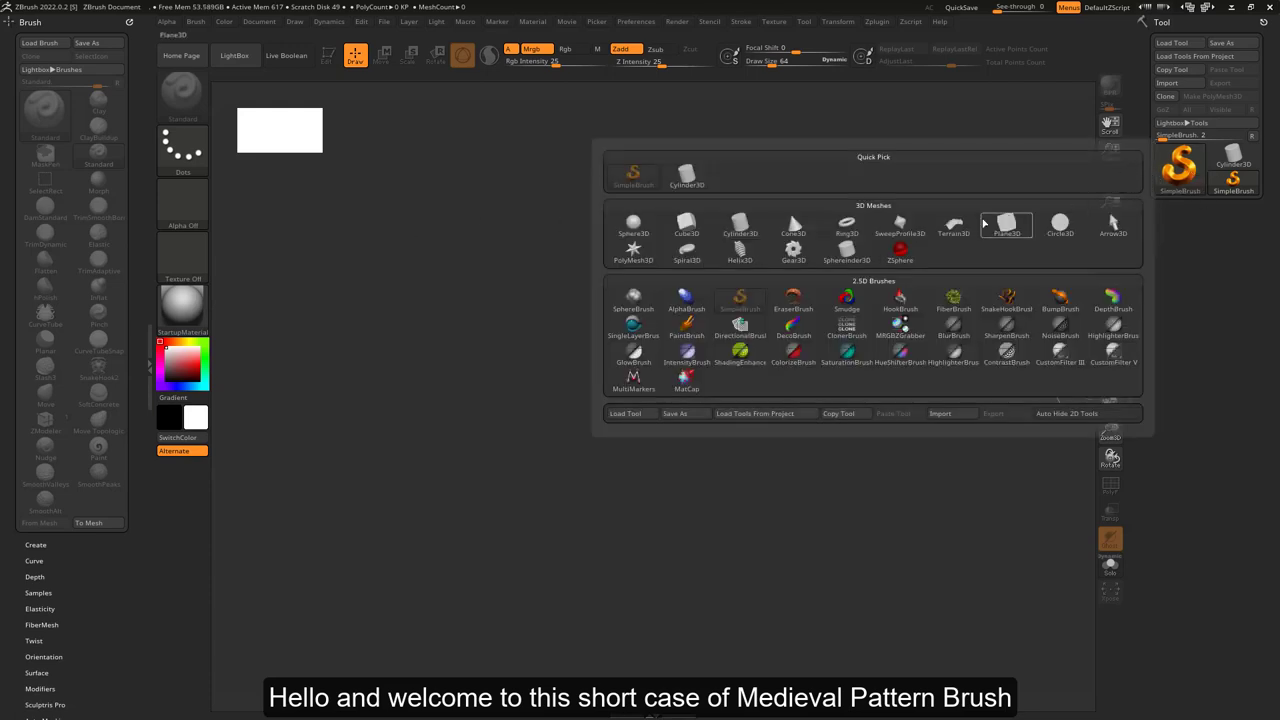
mouse_move(633, 226)
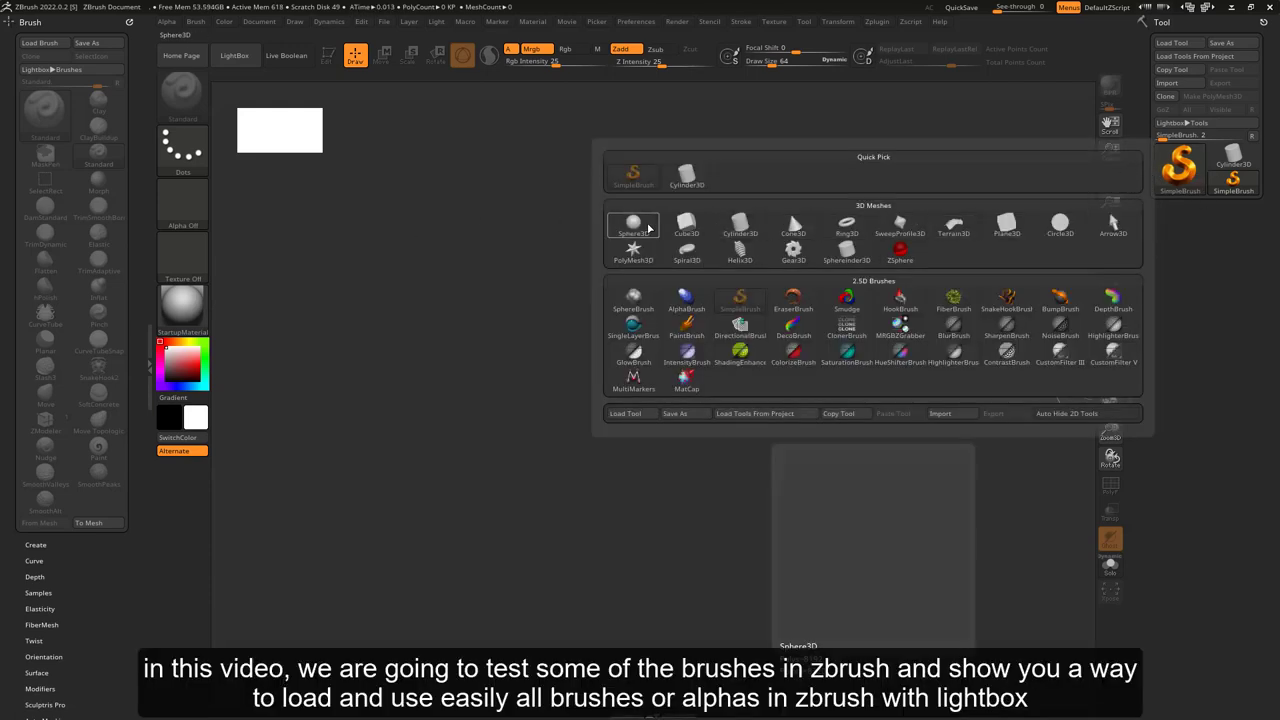
Draw a Sphere3D on the canvas in Edit mode and convert it to a PolyMesh3D.
click(648, 229)
drag(635, 380, 650, 580)
click(326, 58)
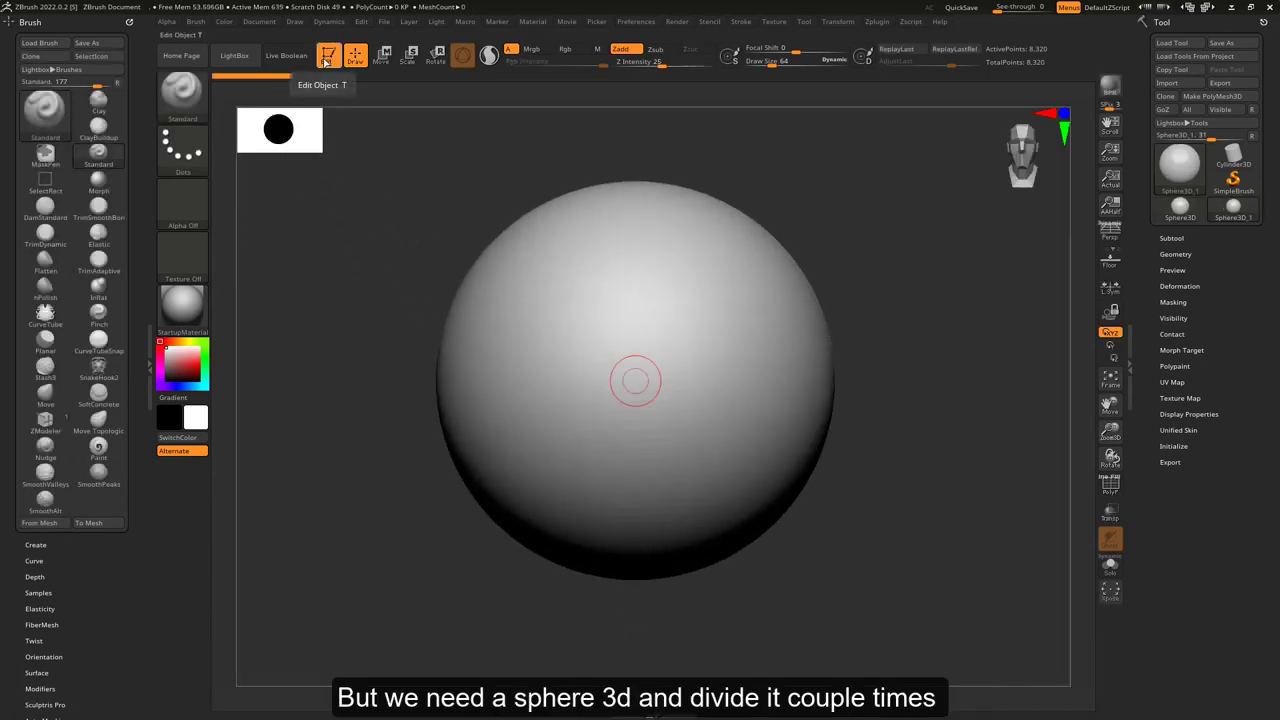
click(1203, 98)
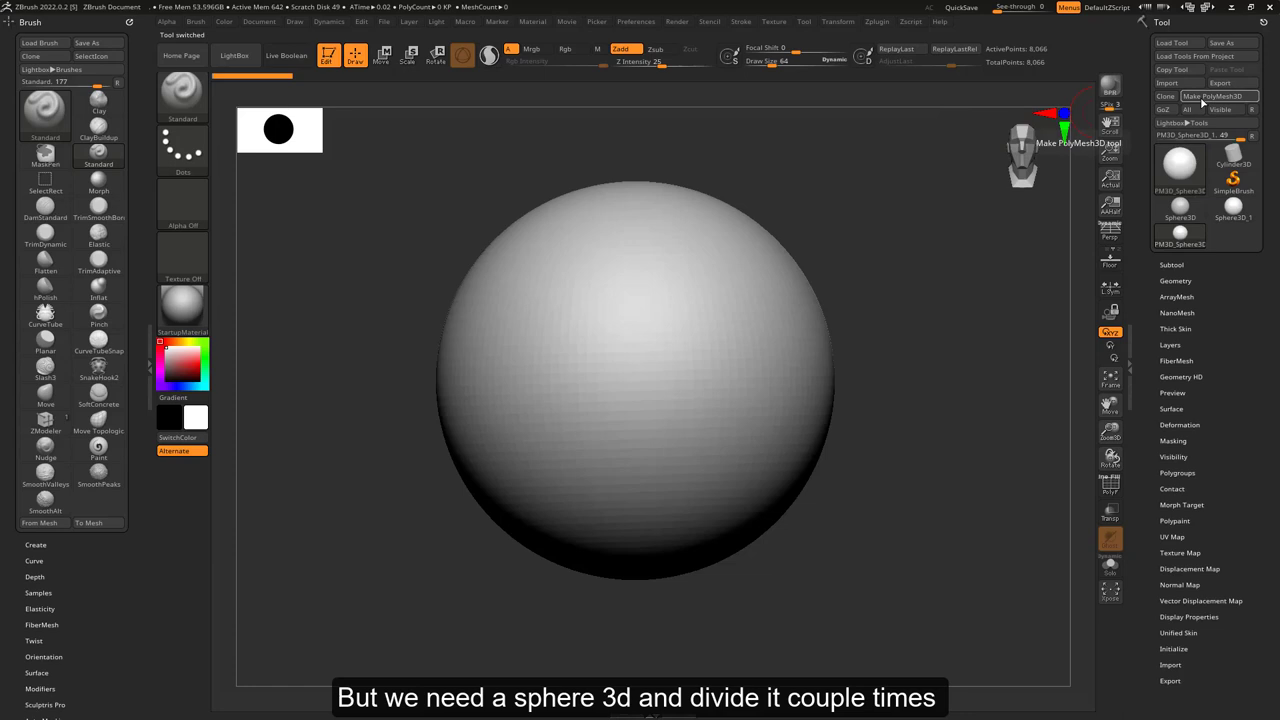
Subdivide the sphere with Geometry > Divide up to SDiv 6.
click(1175, 281)
click(1170, 383)
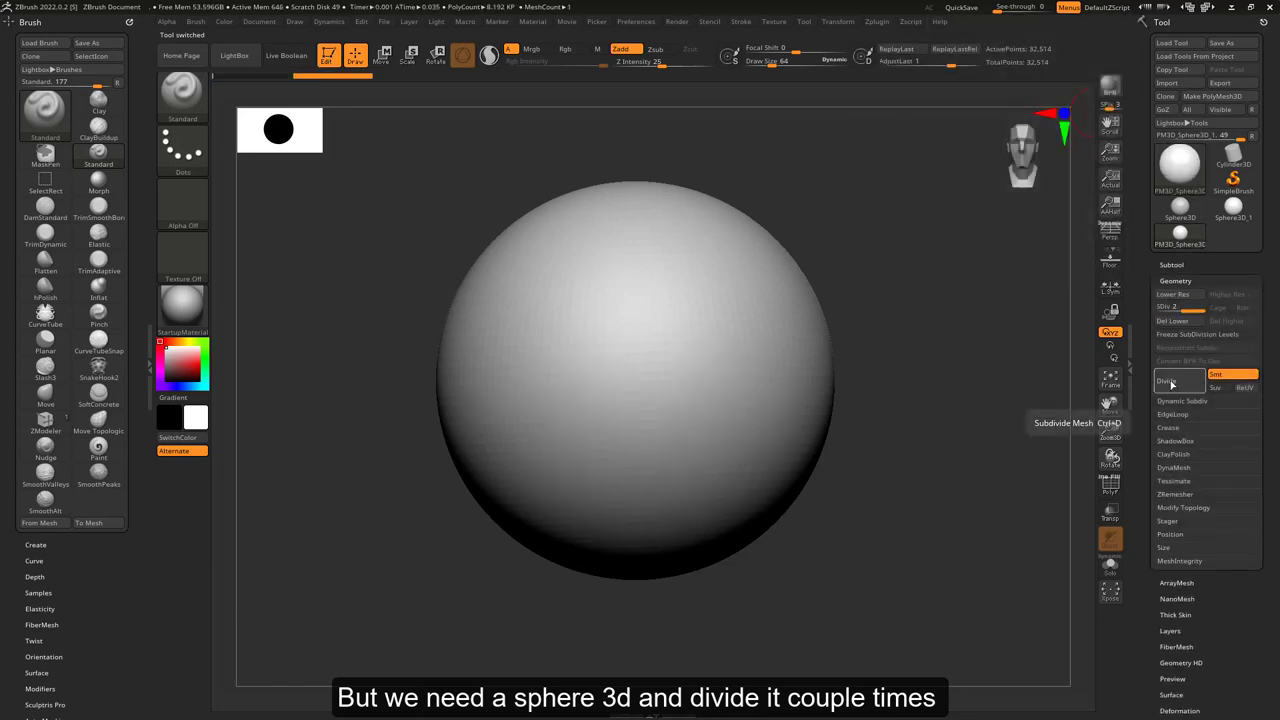
click(1170, 383)
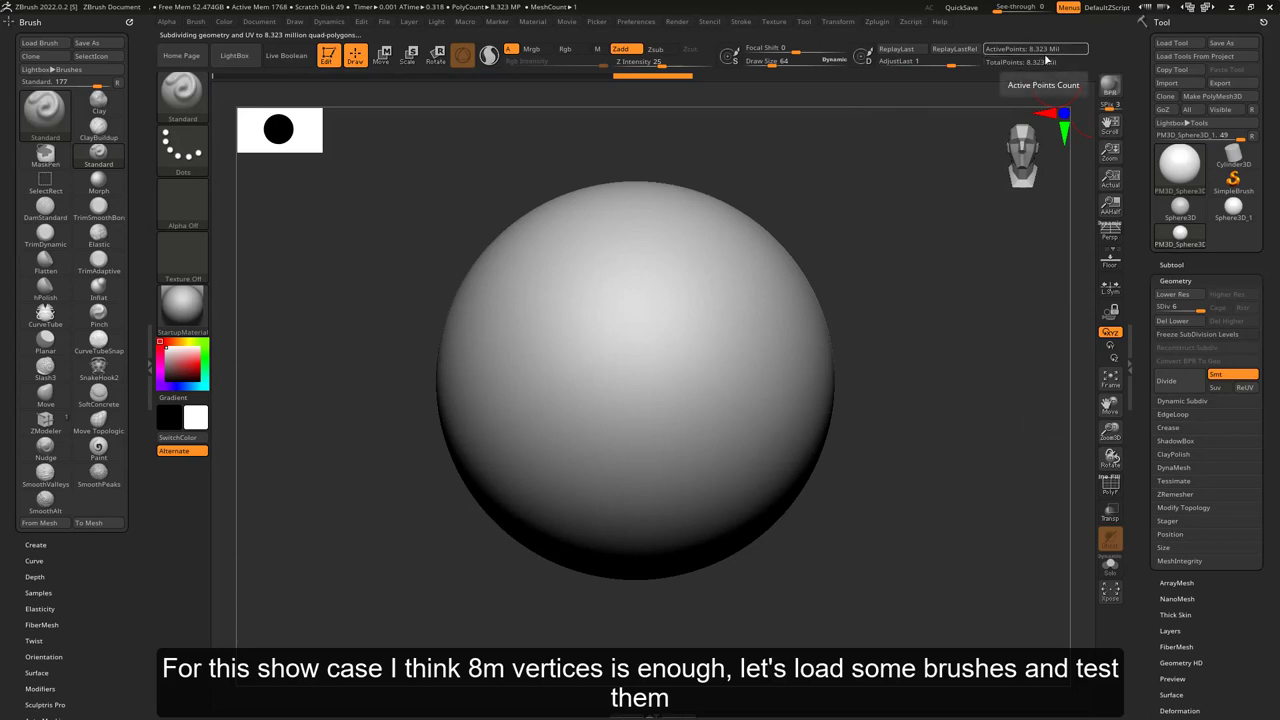
Load the MK_Medieval_Border_ZBrush_104 brush and undo a braided test stroke on the sphere.
mouse_move(936, 300)
ctrl+right_down()
mouse_move(926, 342)
mouse_move(931, 331)
ctrl+right_up()
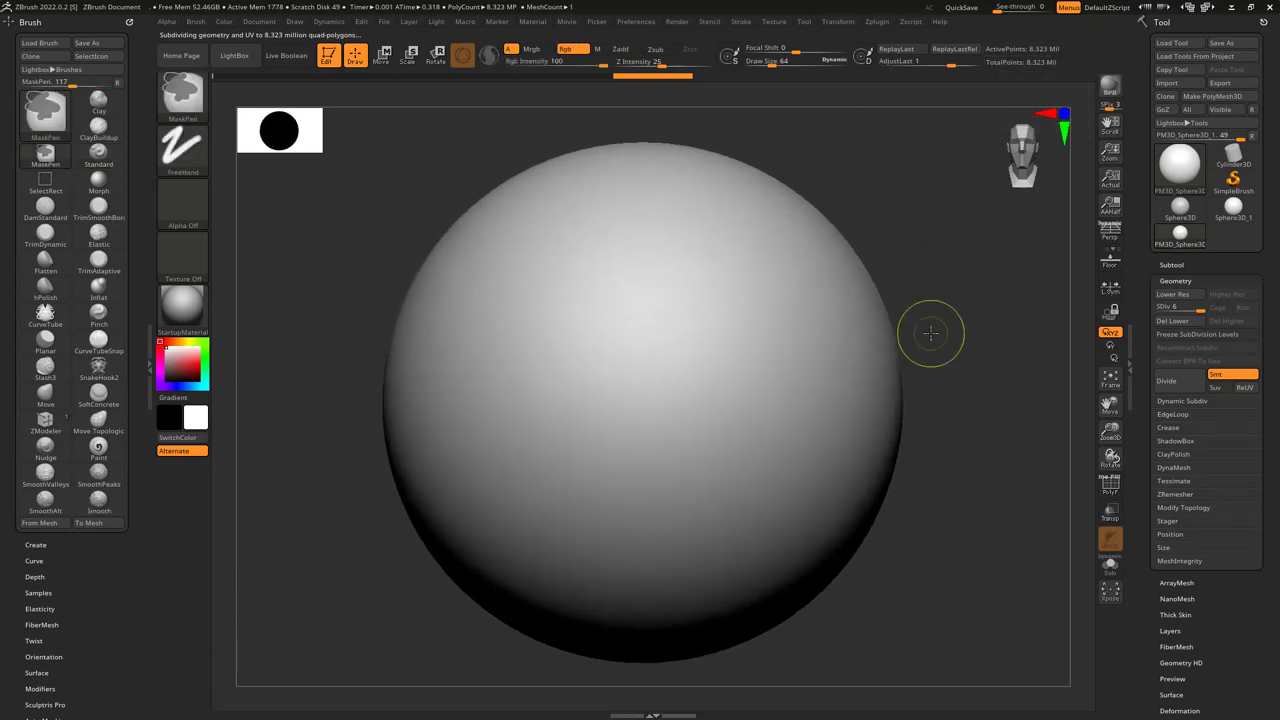
click(38, 43)
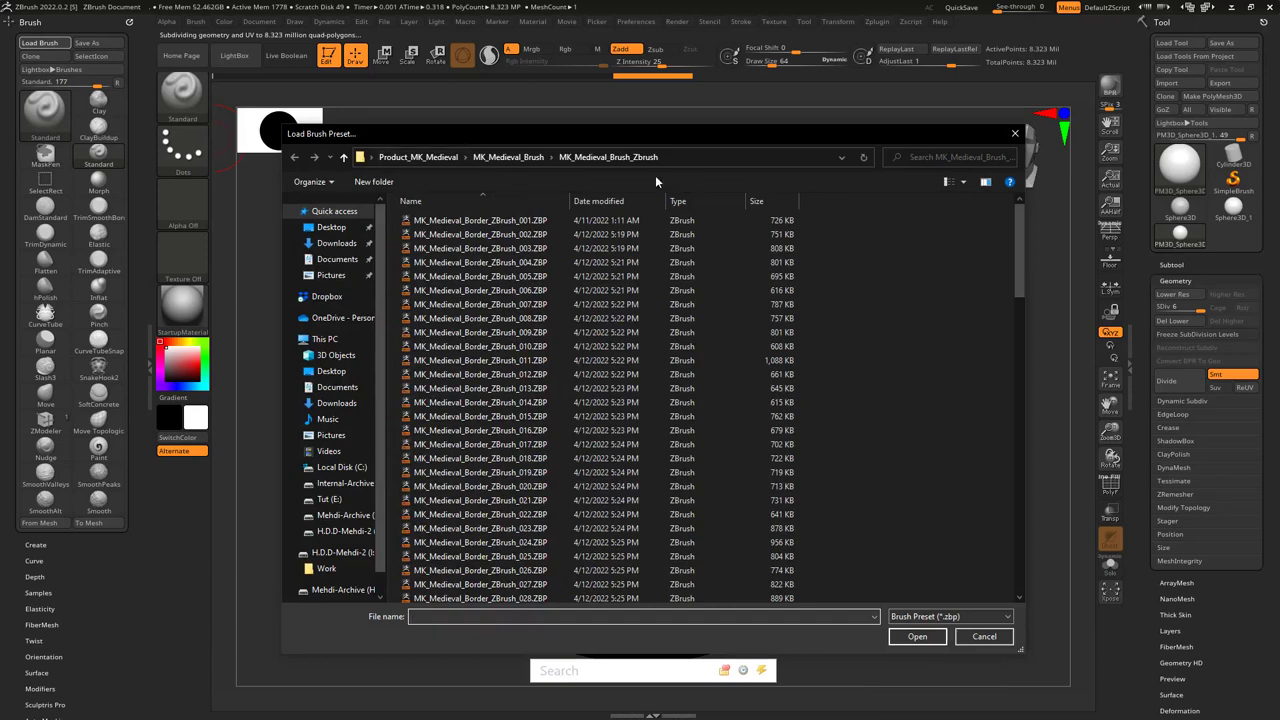
scroll(490, 316, down, 5)
scroll(490, 316, down, 8)
scroll(490, 316, down, 8)
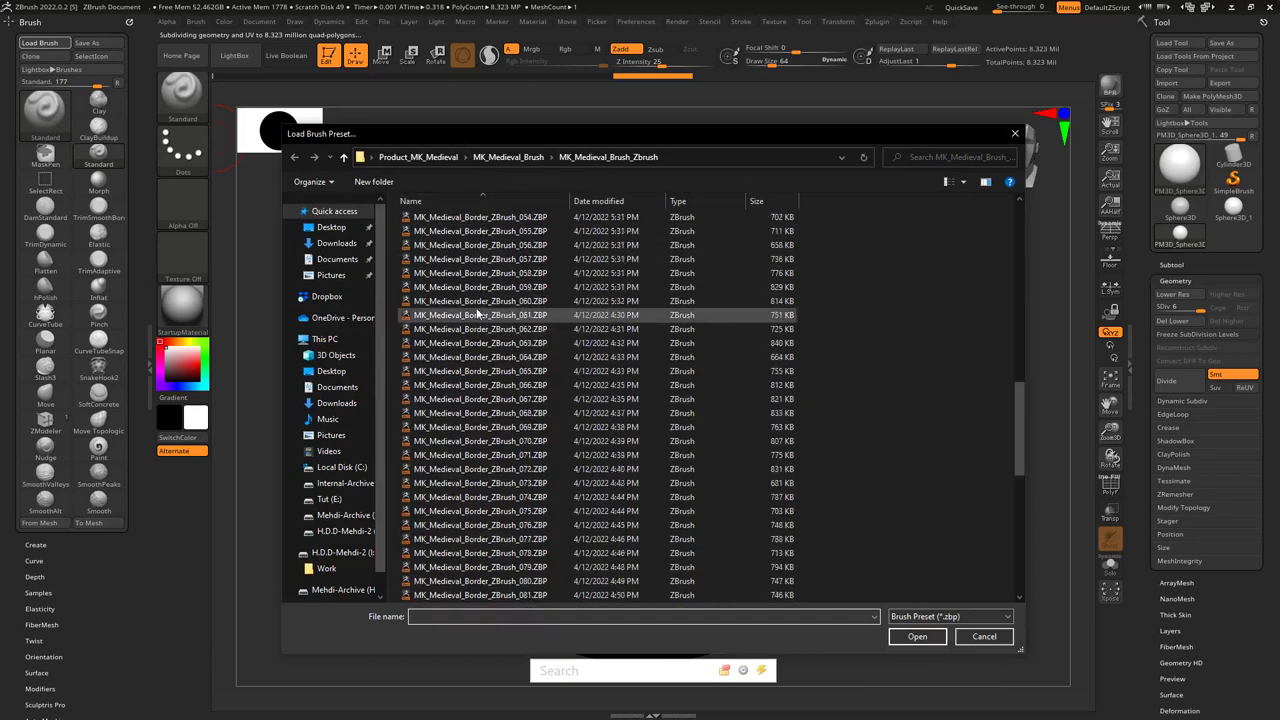
scroll(490, 316, down, 8)
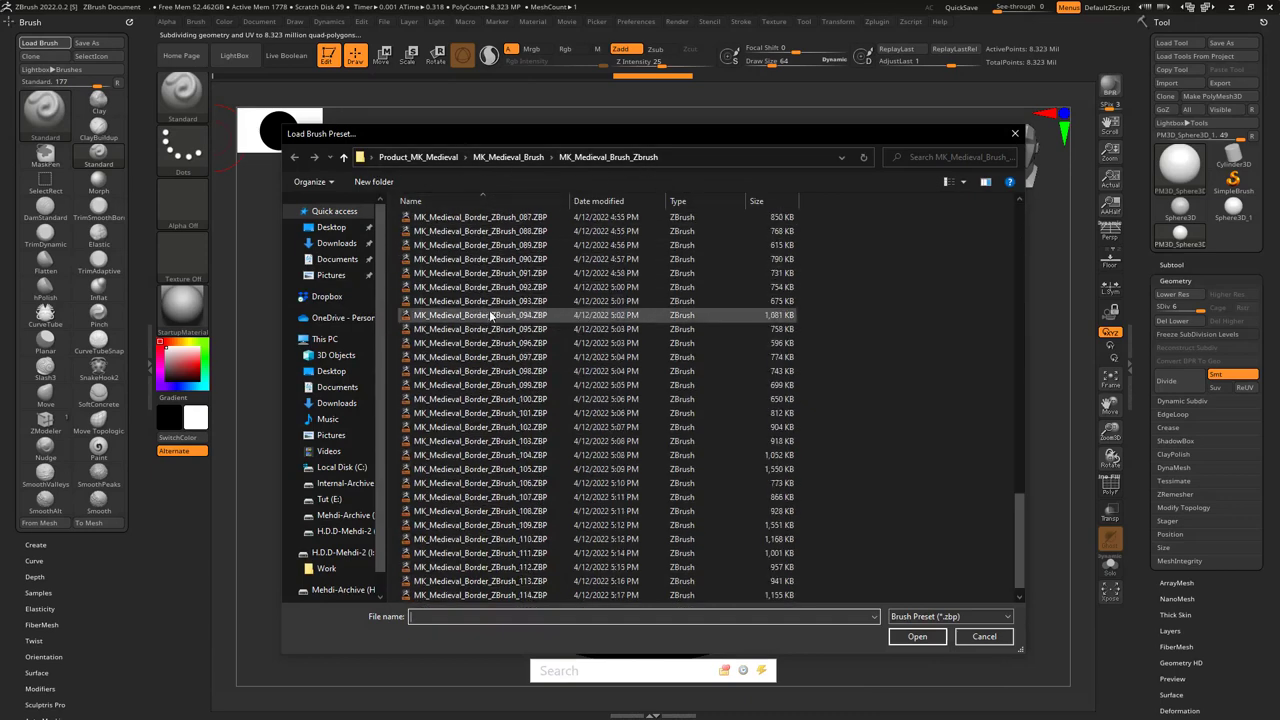
double_click(500, 441)
drag(500, 483, 705, 366)
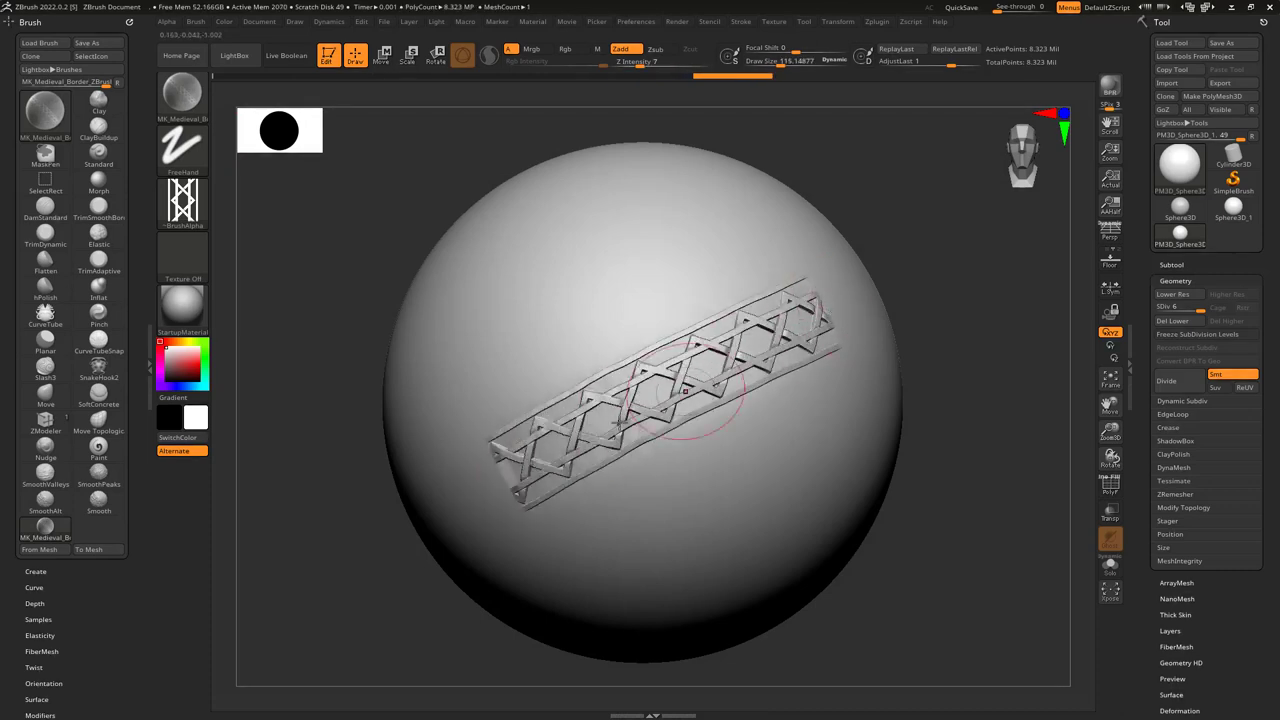
key(ctrl+z)
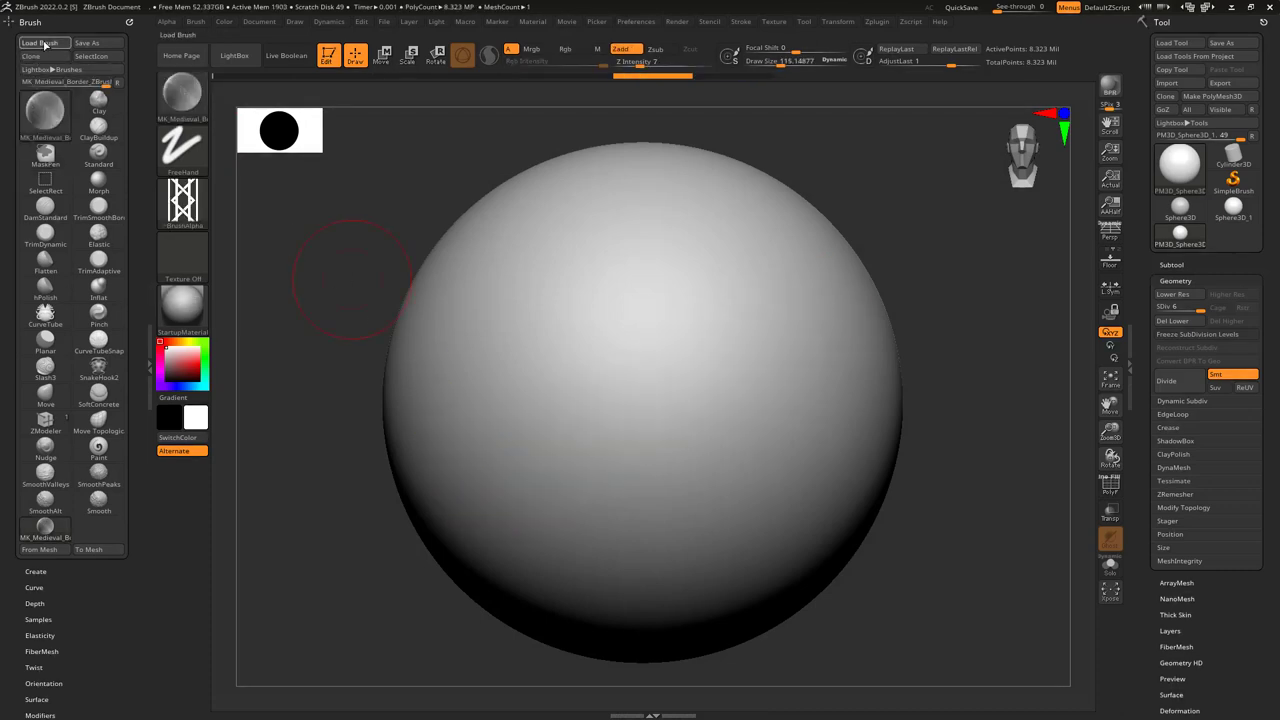
Load Medieval border brush 013 and undo its Greek-key test stroke.
click(44, 44)
double_click(490, 390)
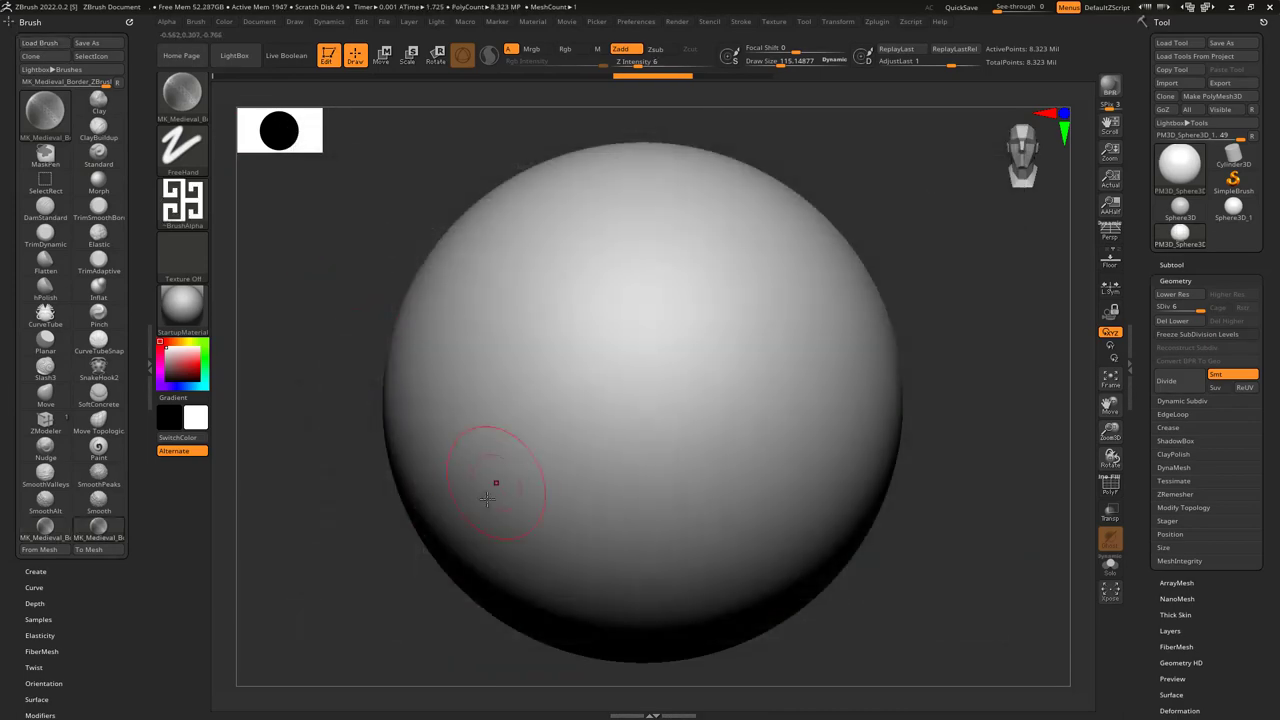
drag(485, 508, 775, 262)
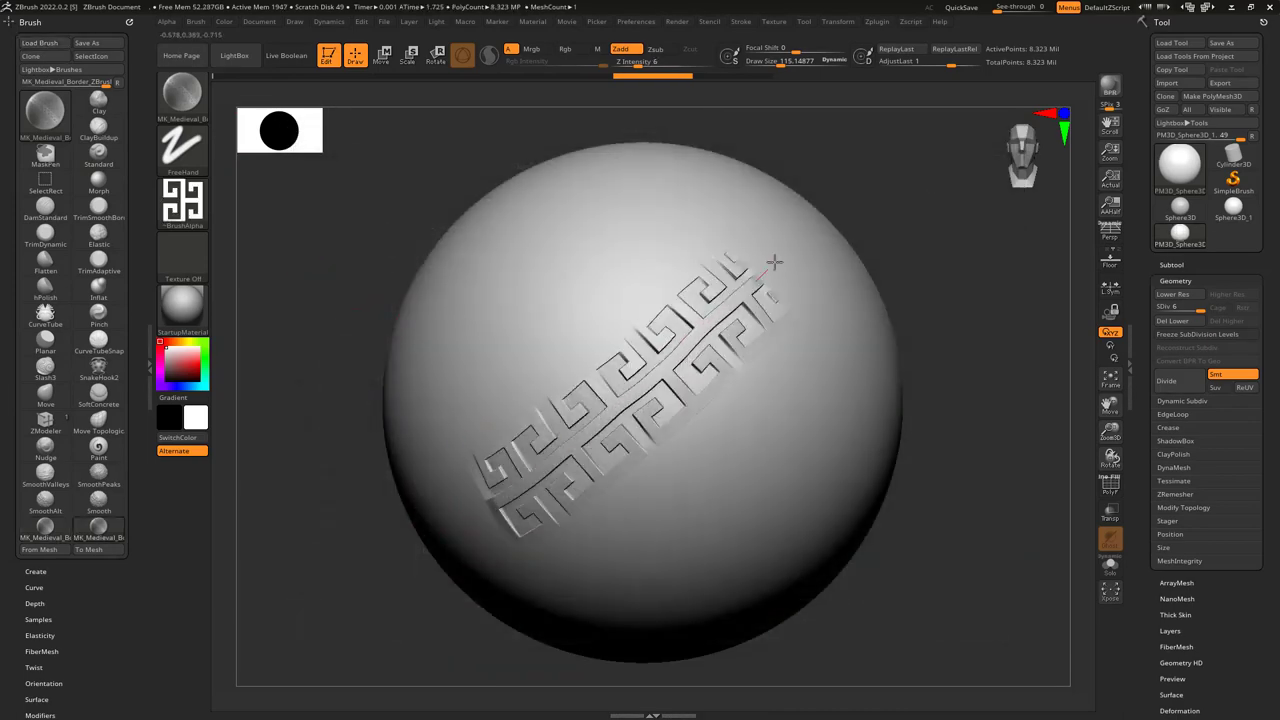
key(ctrl+z)
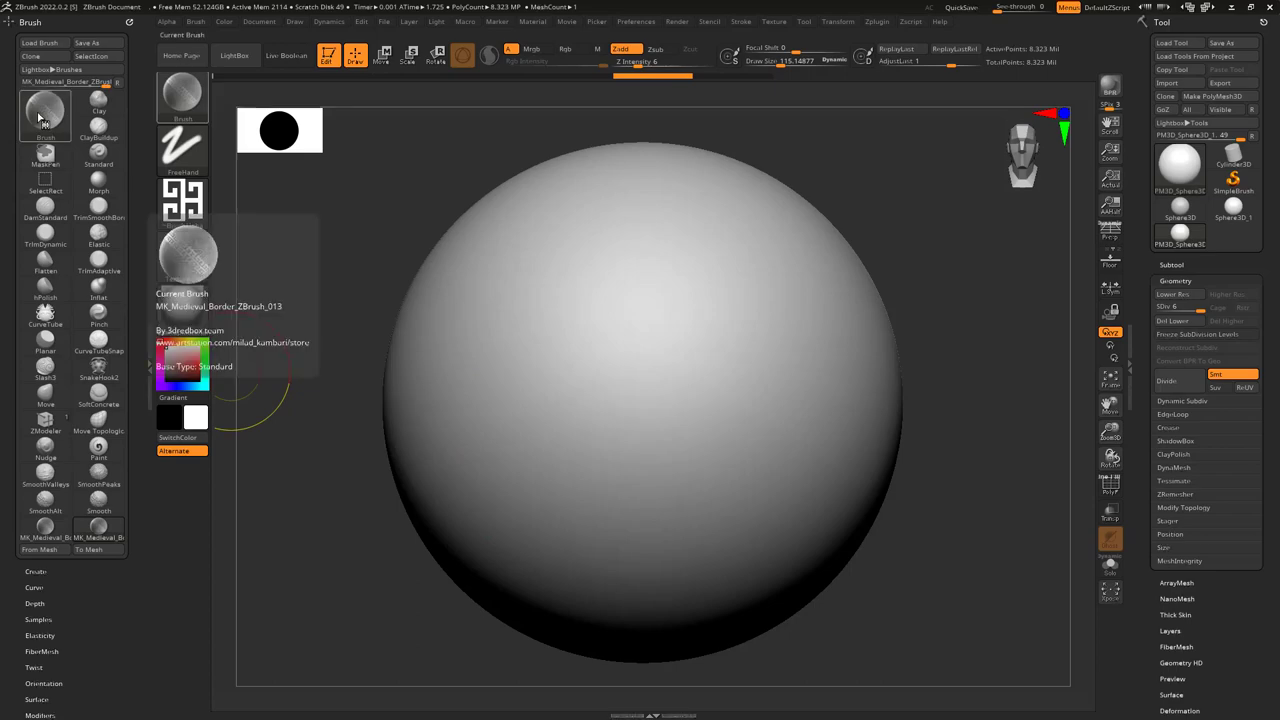
Load Medieval border brush 043 and undo its ornamental test stroke.
click(40, 43)
scroll(500, 440, down, 5)
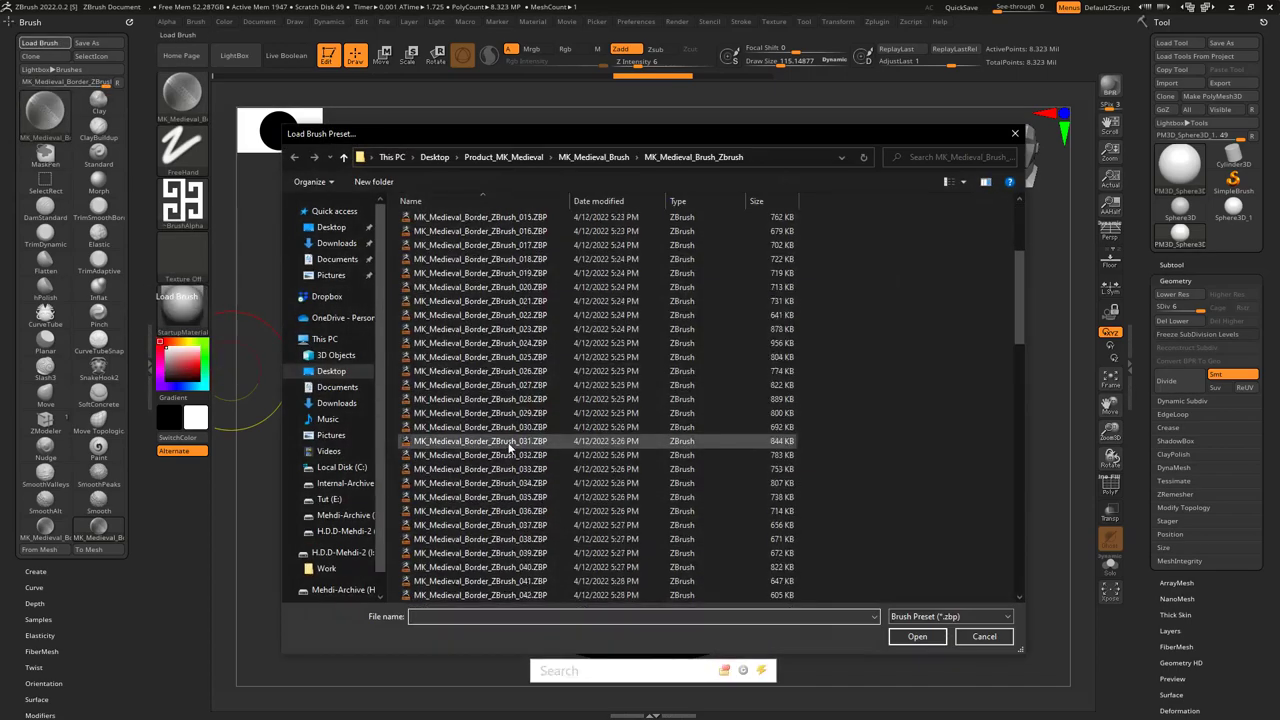
click(509, 398)
double_click(509, 398)
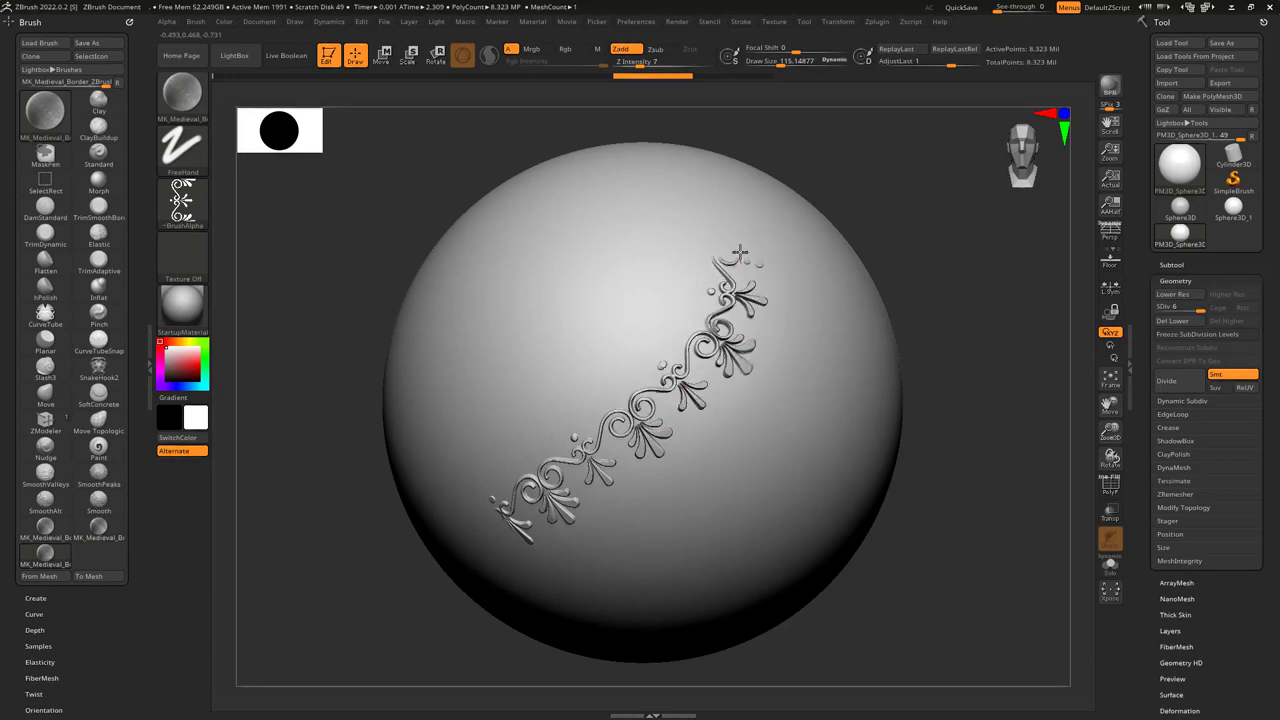
key(ctrl+z)
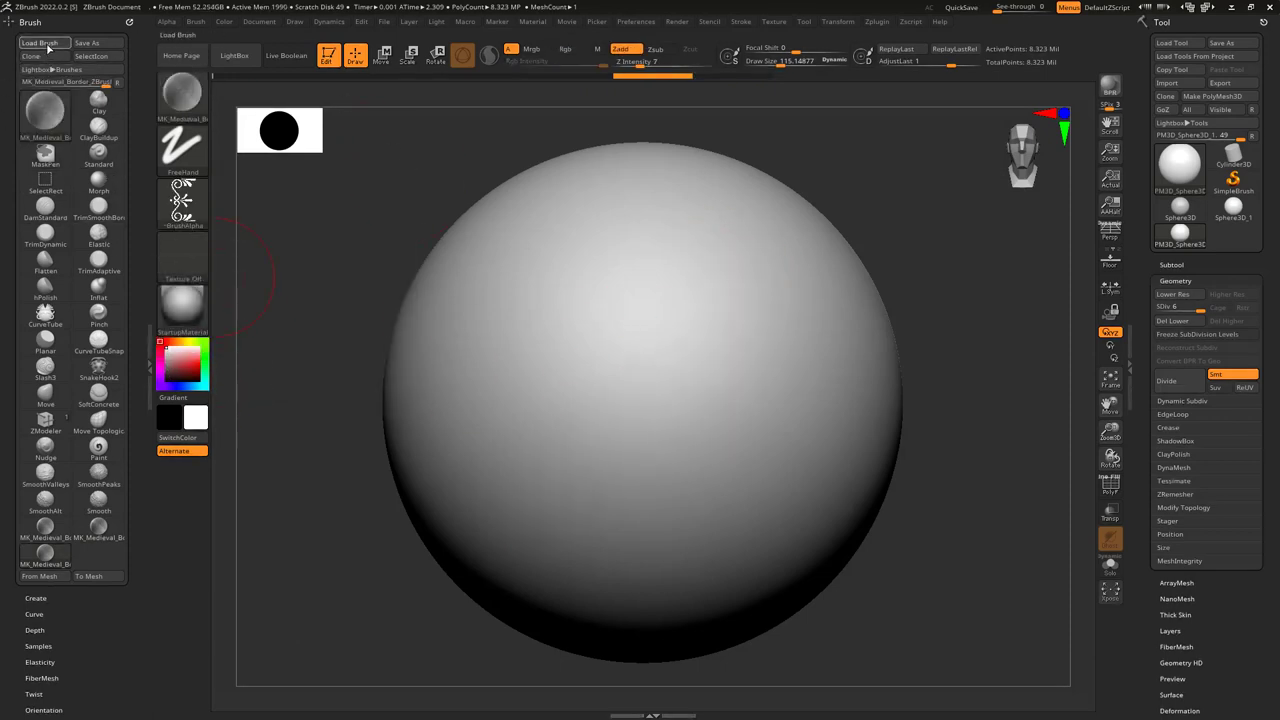
Load MK_Medieval_Border_ZBrush_067 and undo its medallion chain test stroke.
click(47, 43)
scroll(540, 480, down, 15)
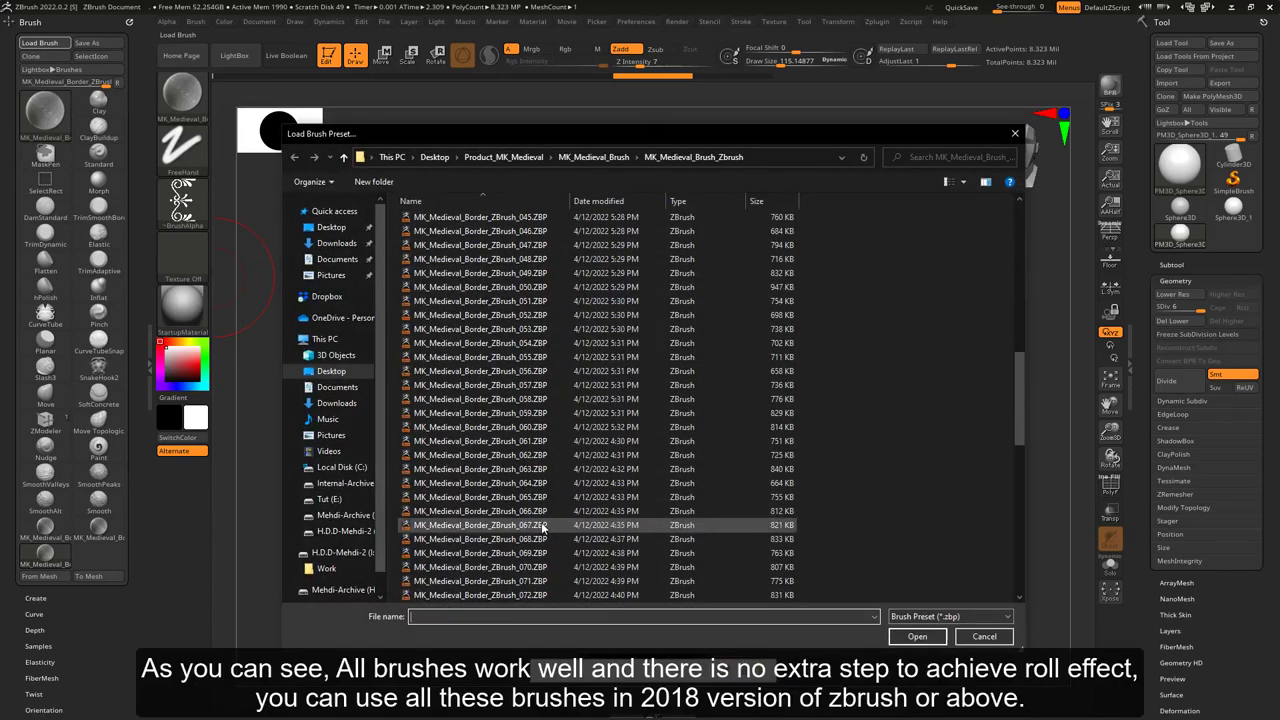
double_click(542, 526)
drag(565, 484, 792, 310)
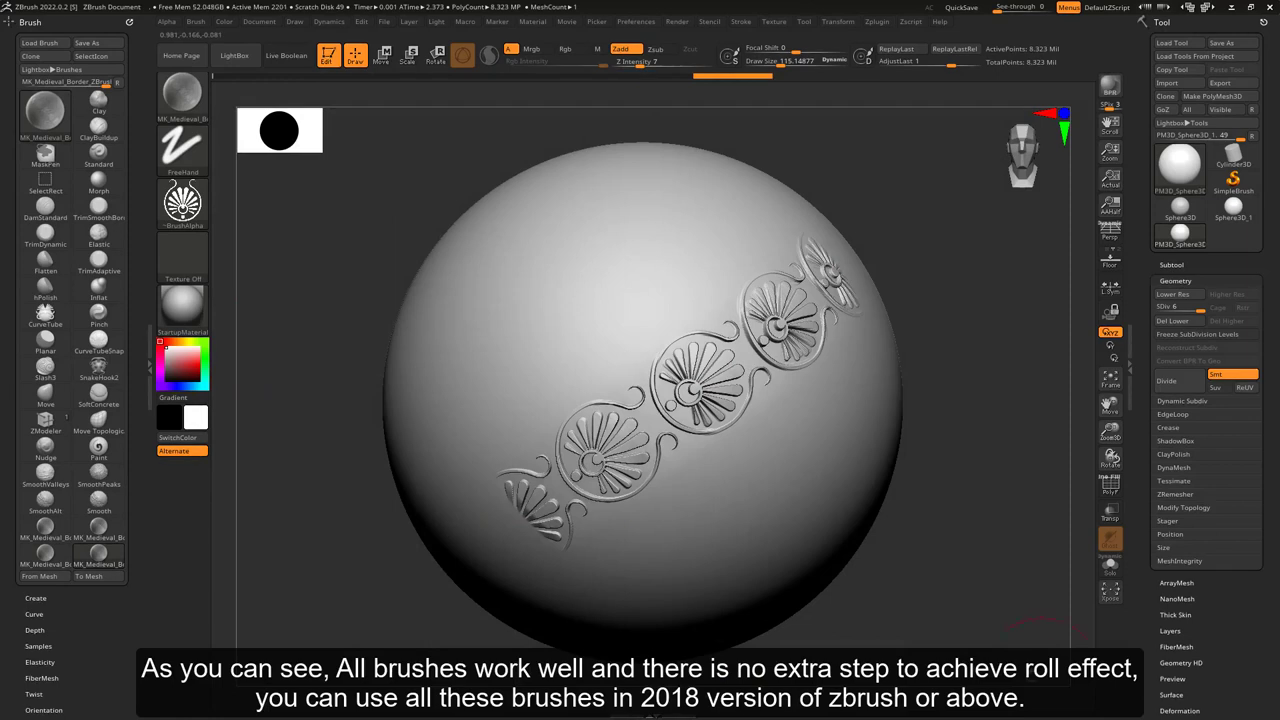
key(ctrl+z)
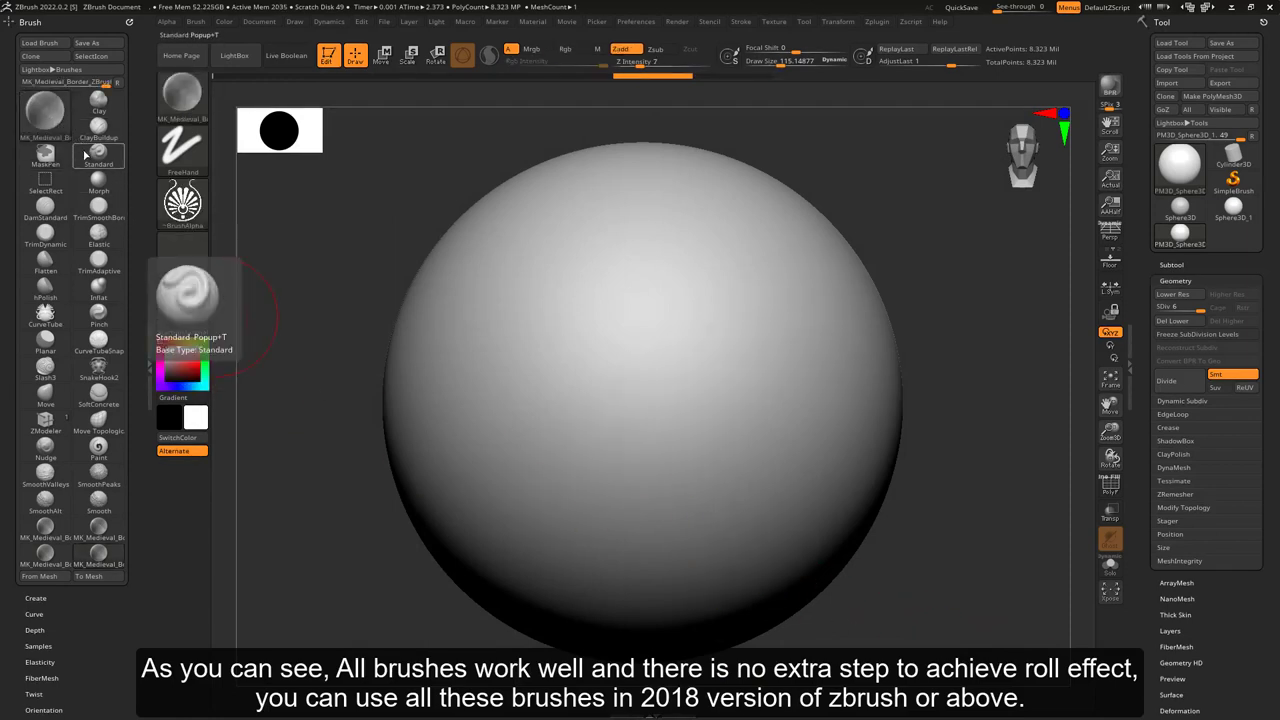
Select the Standard brush and import MK_Medieval_Border_PSD_050.psd as the current alpha.
click(89, 154)
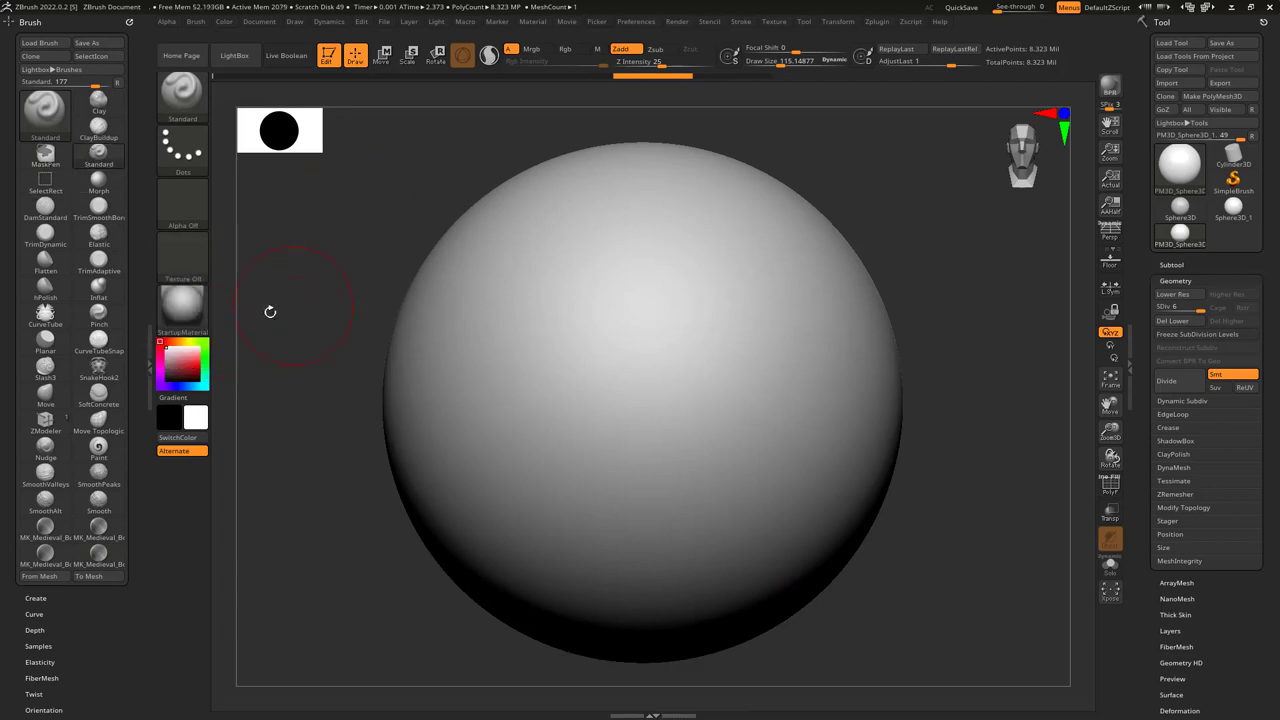
click(183, 226)
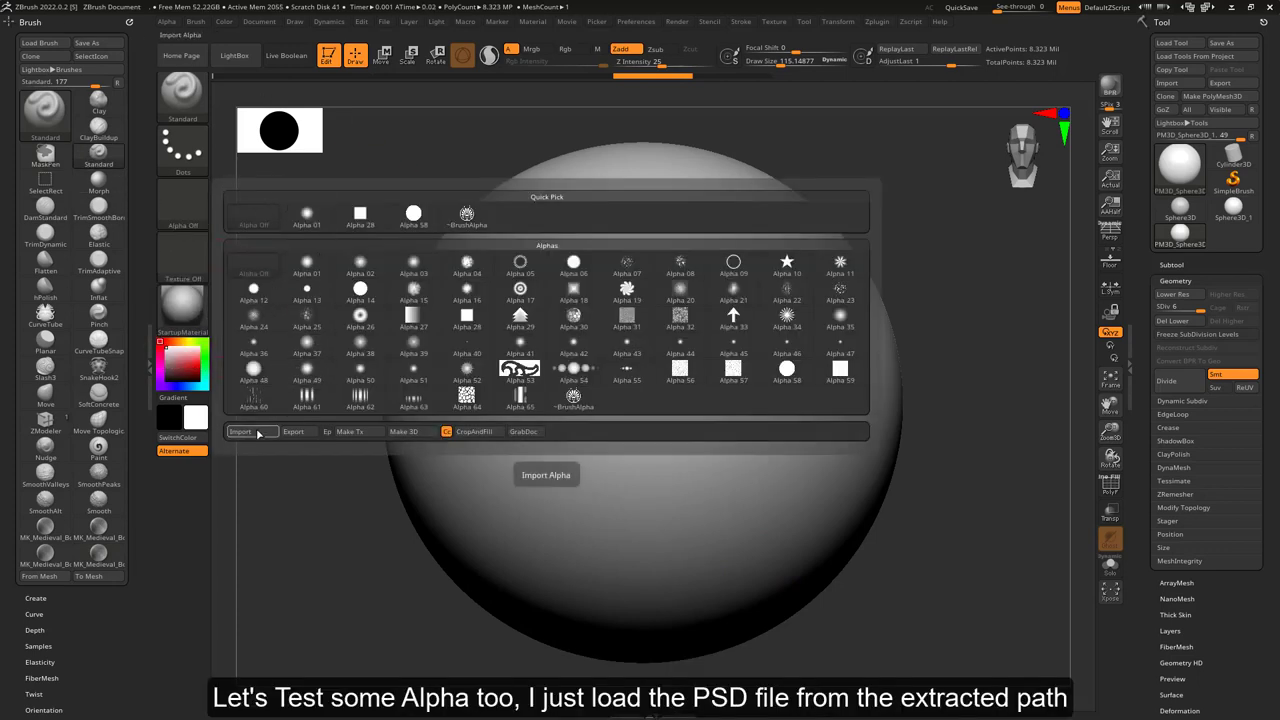
click(241, 432)
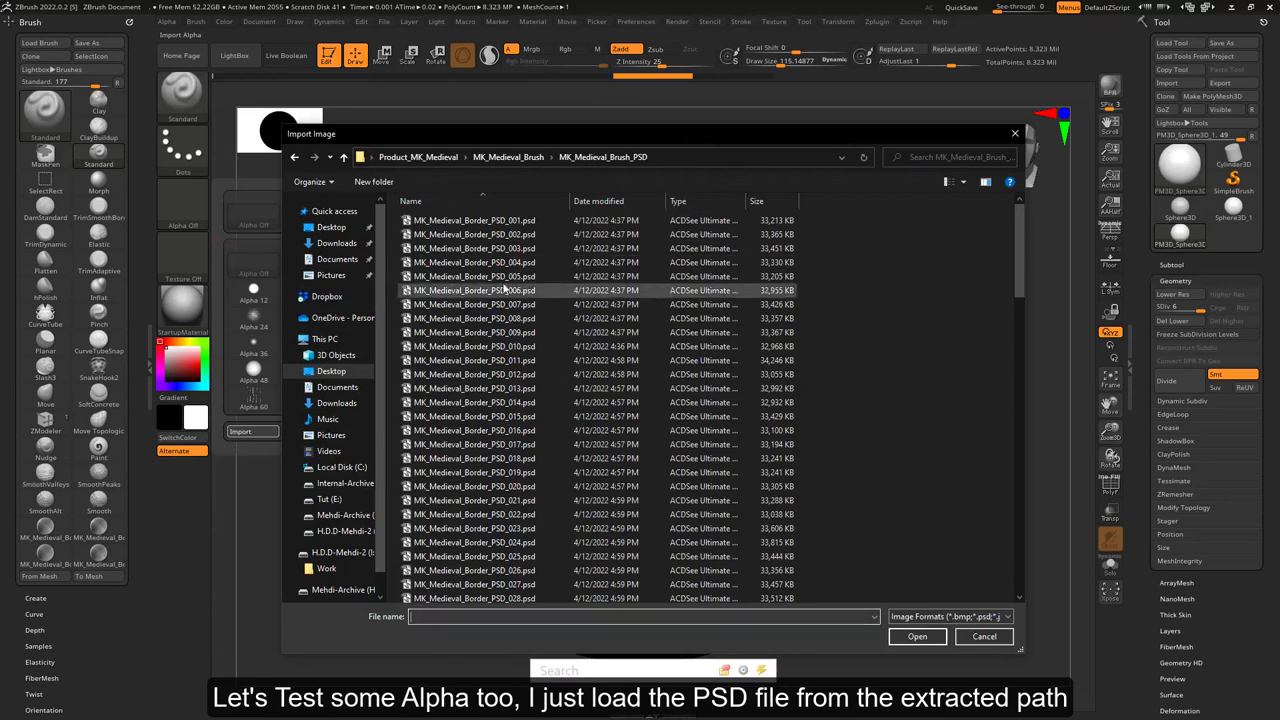
scroll(484, 372, down, 6)
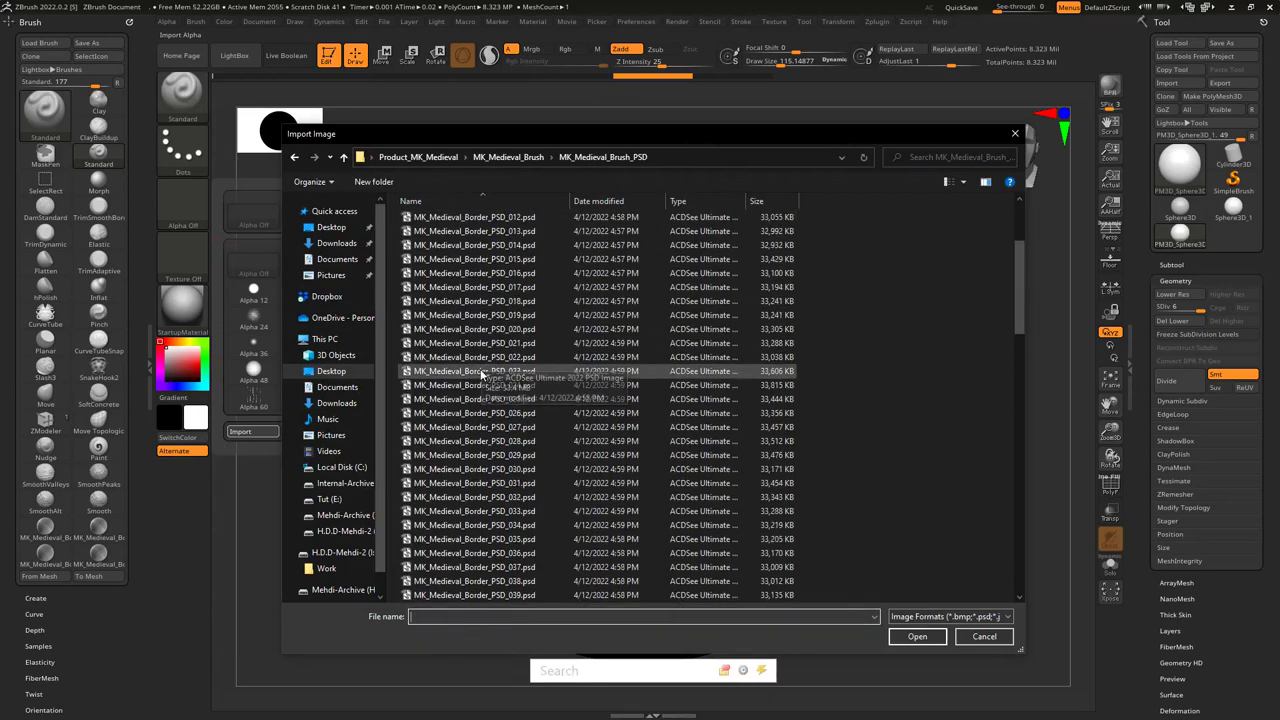
scroll(484, 372, down, 7)
click(484, 372)
double_click(484, 372)
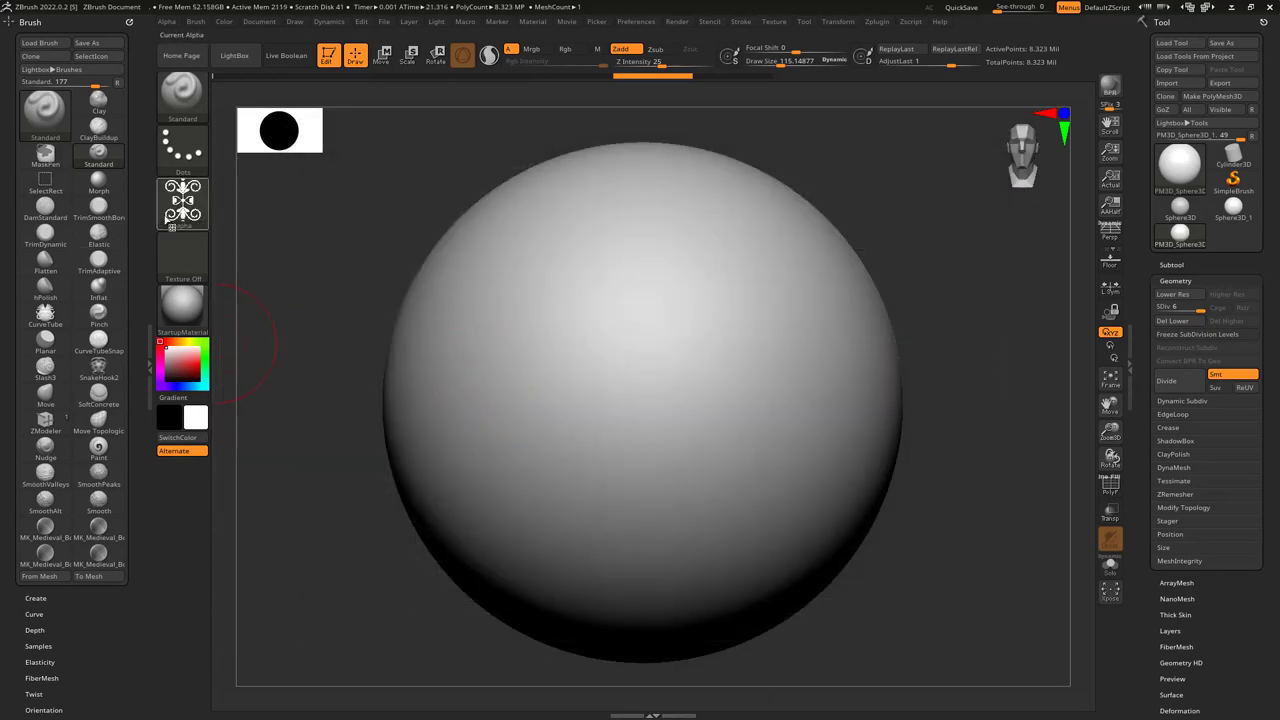
Set the stroke to DragRect and test-stamp the Medieval ornament on the sphere's front, undoing each stamp.
click(188, 155)
click(304, 163)
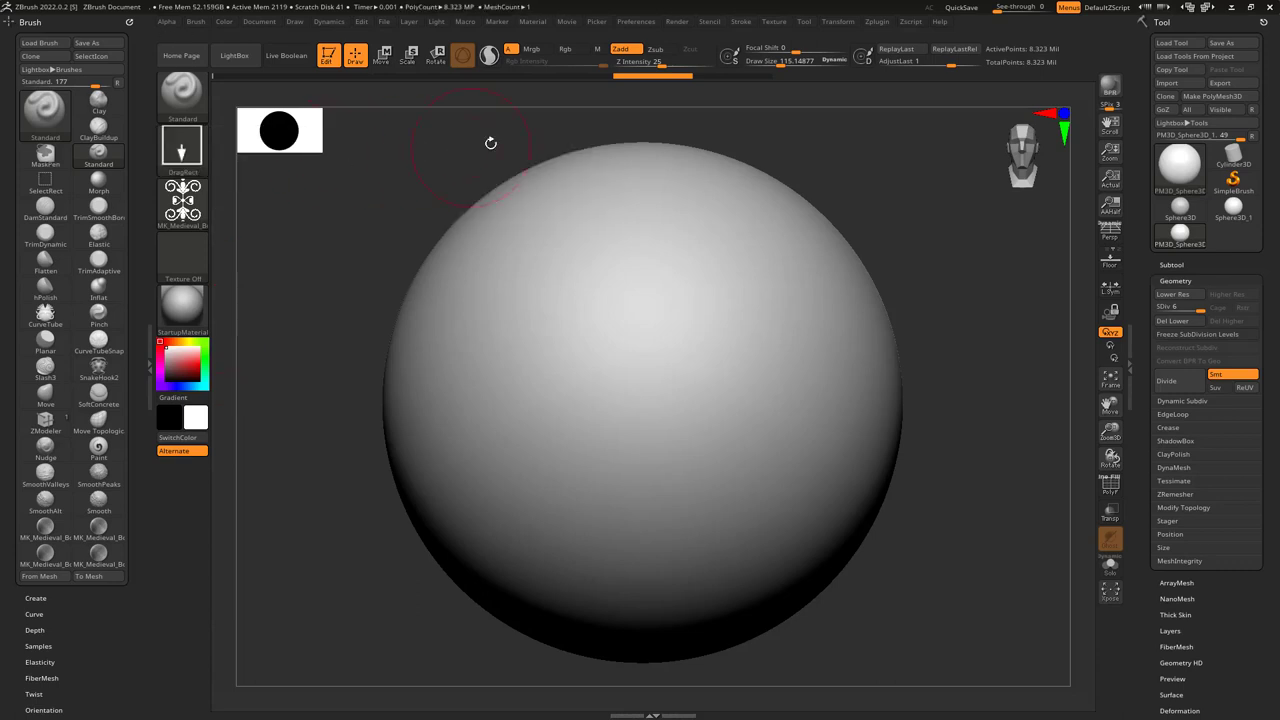
drag(645, 332, 644, 471)
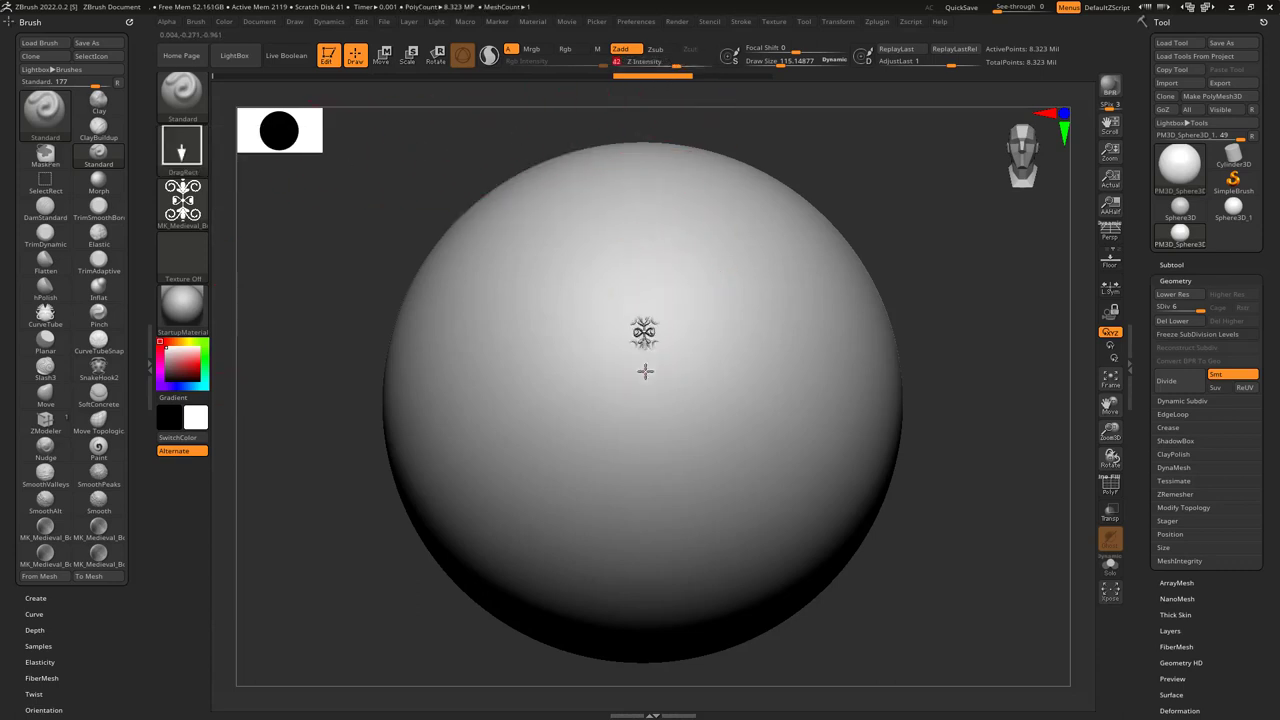
key(ctrl+z)
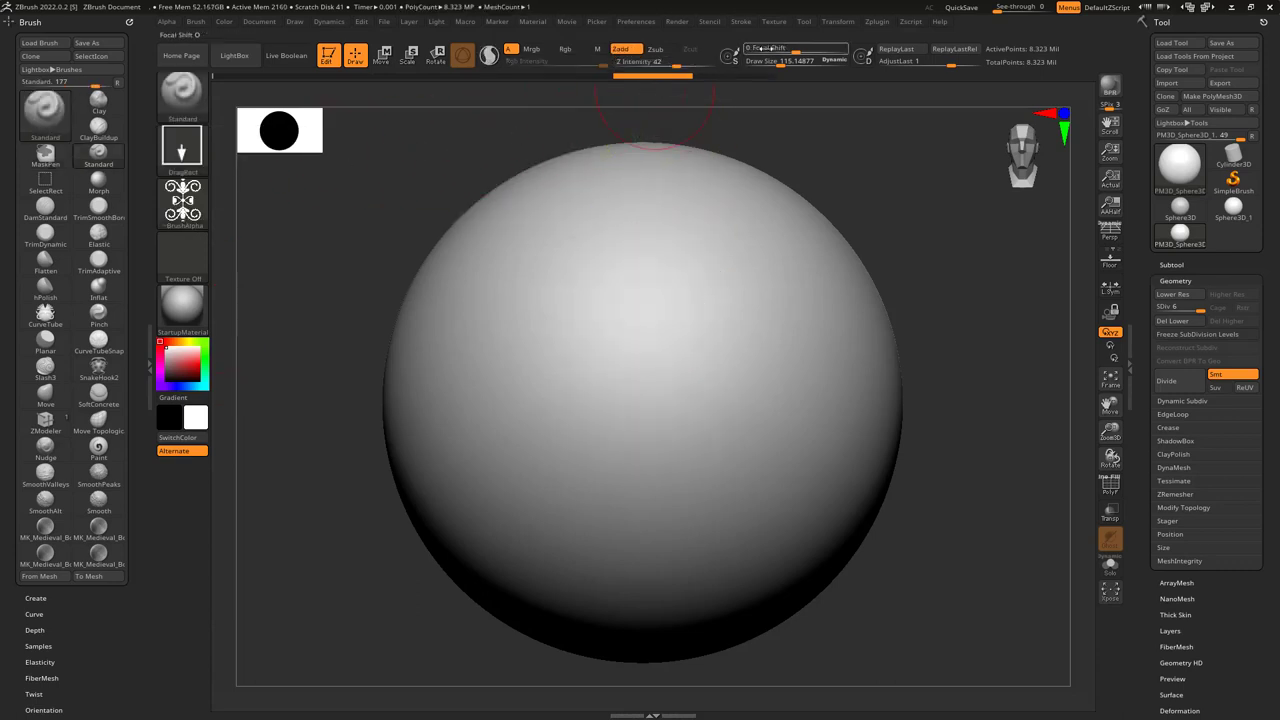
drag(648, 262, 638, 487)
key(ctrl)
key(ctrl+z)
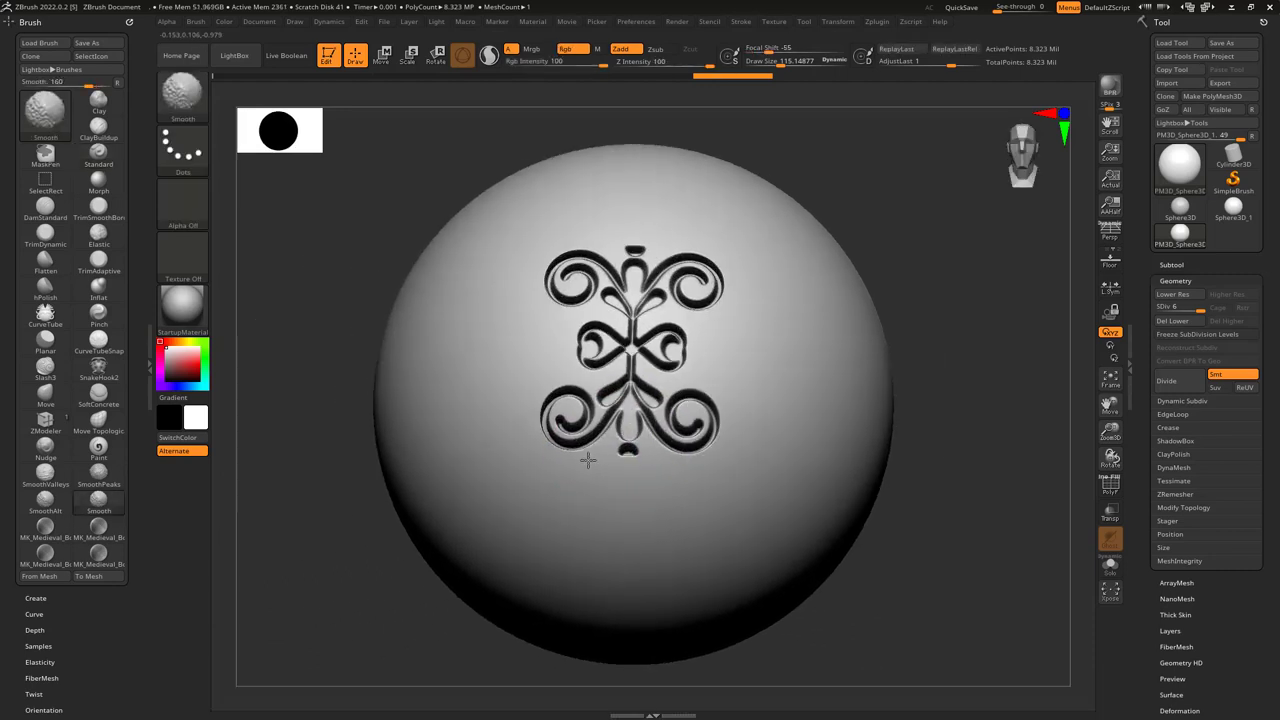
Import MK_Medieval_Border_PSD_056.psd as the current alpha.
click(202, 214)
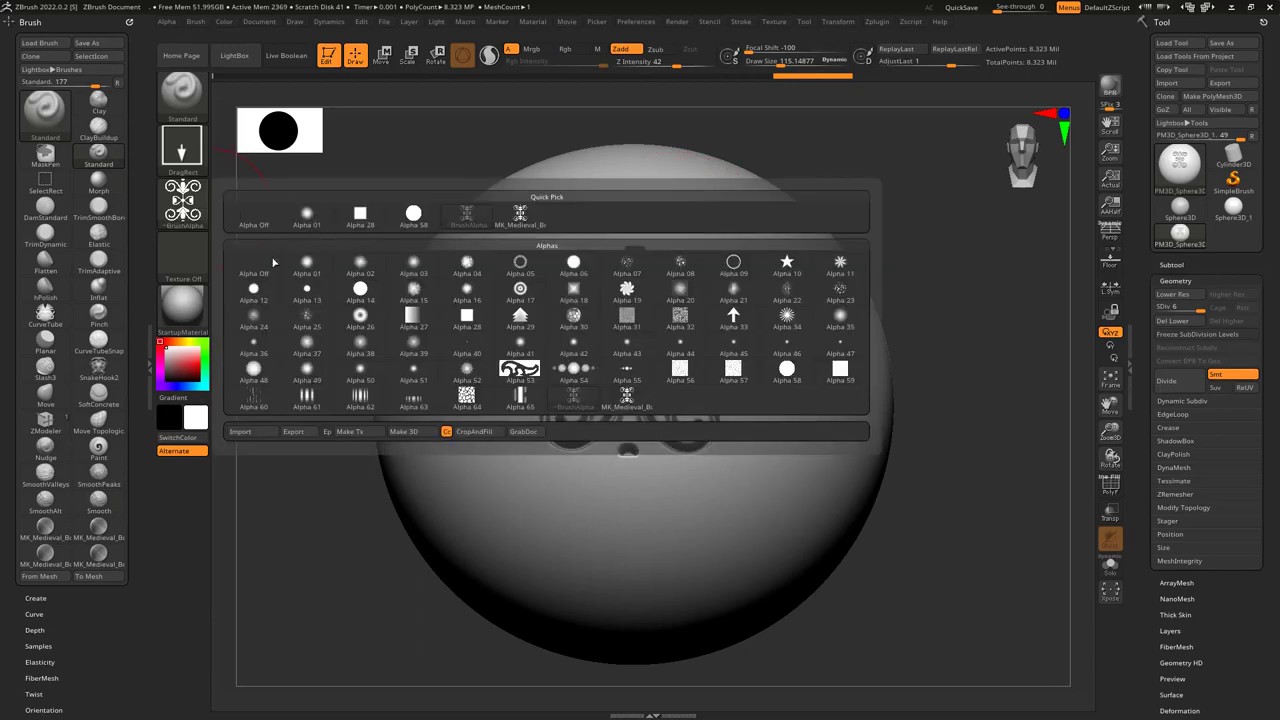
click(249, 431)
scroll(460, 425, down, 5)
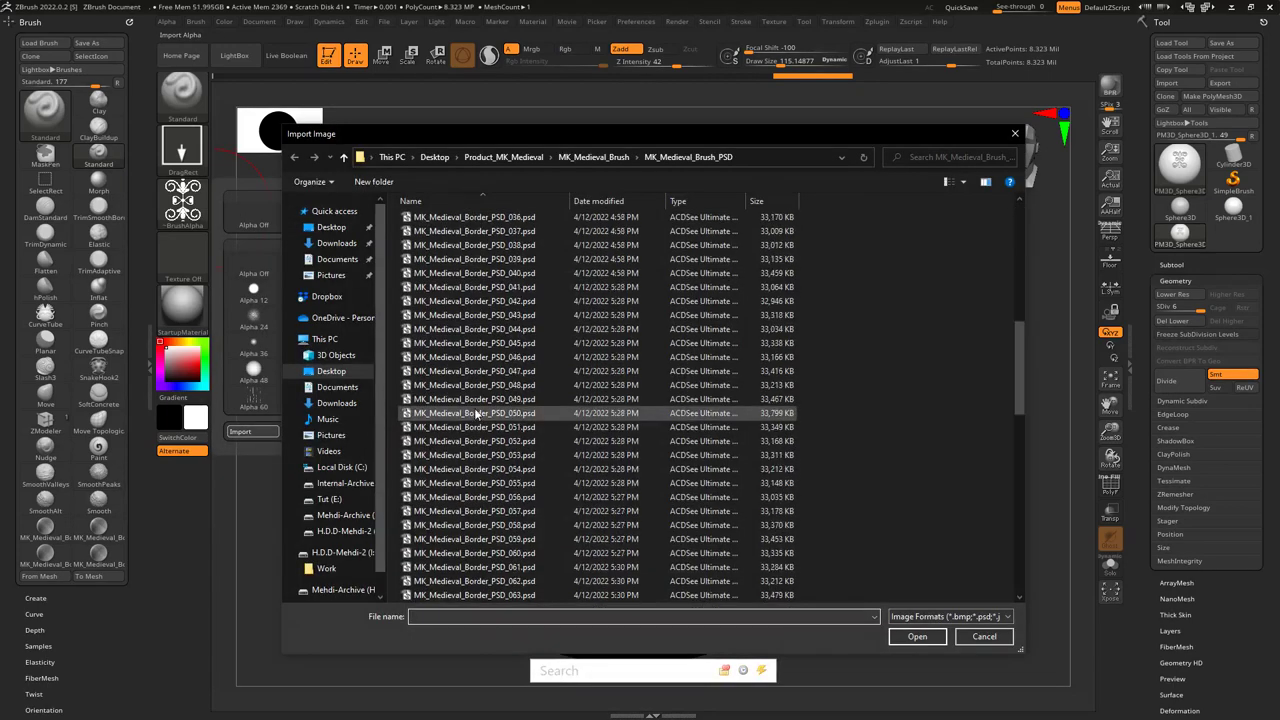
double_click(482, 498)
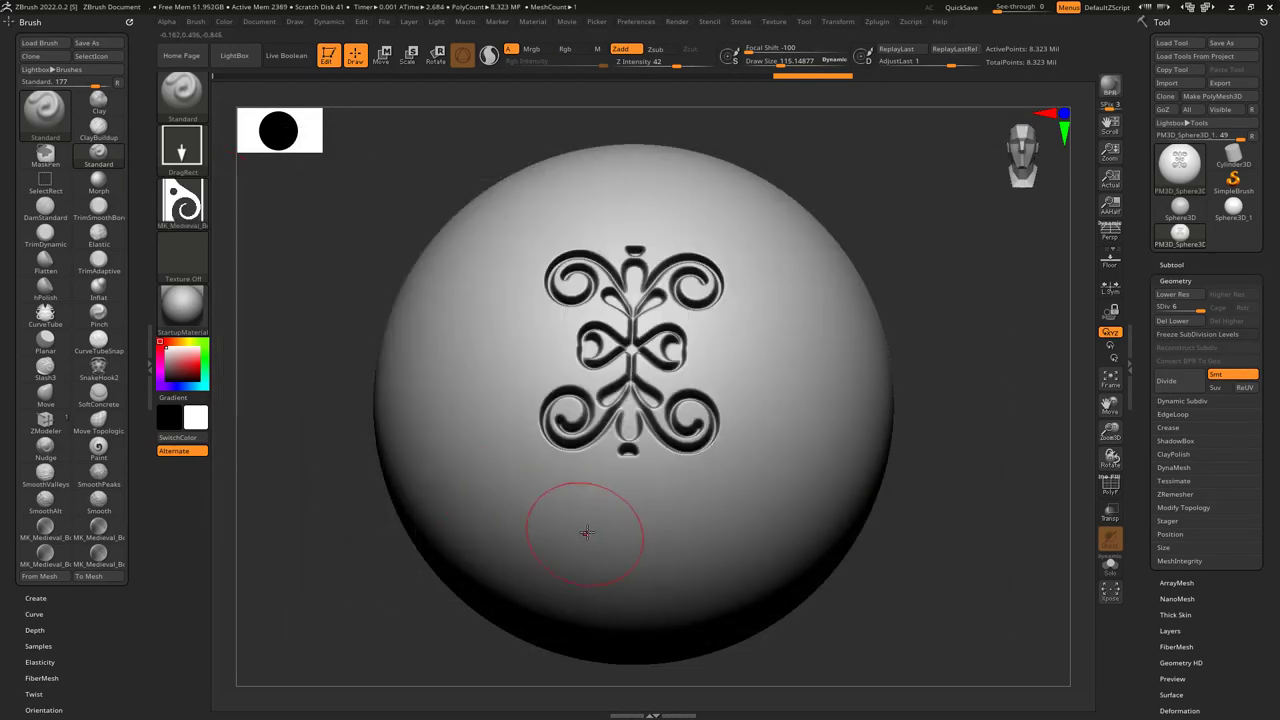
Stamp the new ornament larger below the central design and orbit to inspect it.
drag(648, 577, 703, 535)
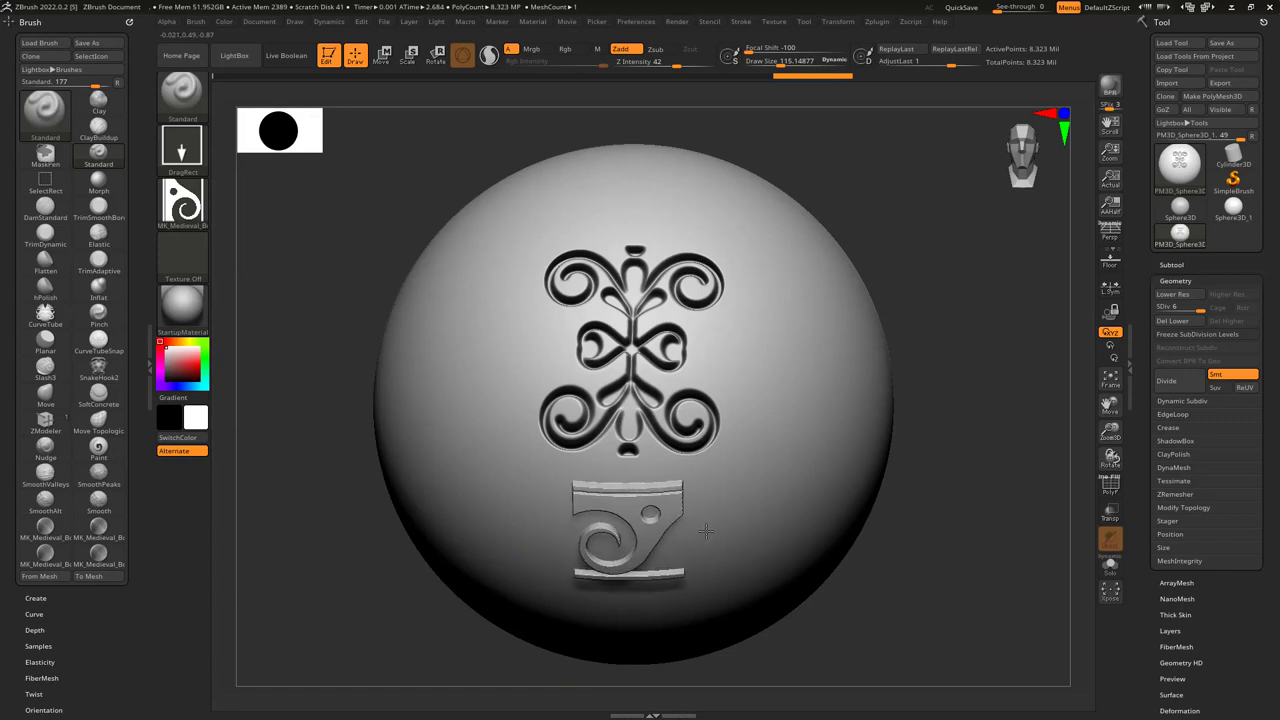
drag(706, 531, 706, 531)
key(ctrl+z)
mouse_move(629, 534)
mouse_down()
mouse_move(644, 598)
mouse_move(715, 527)
mouse_move(688, 563)
mouse_up()
key(shift)
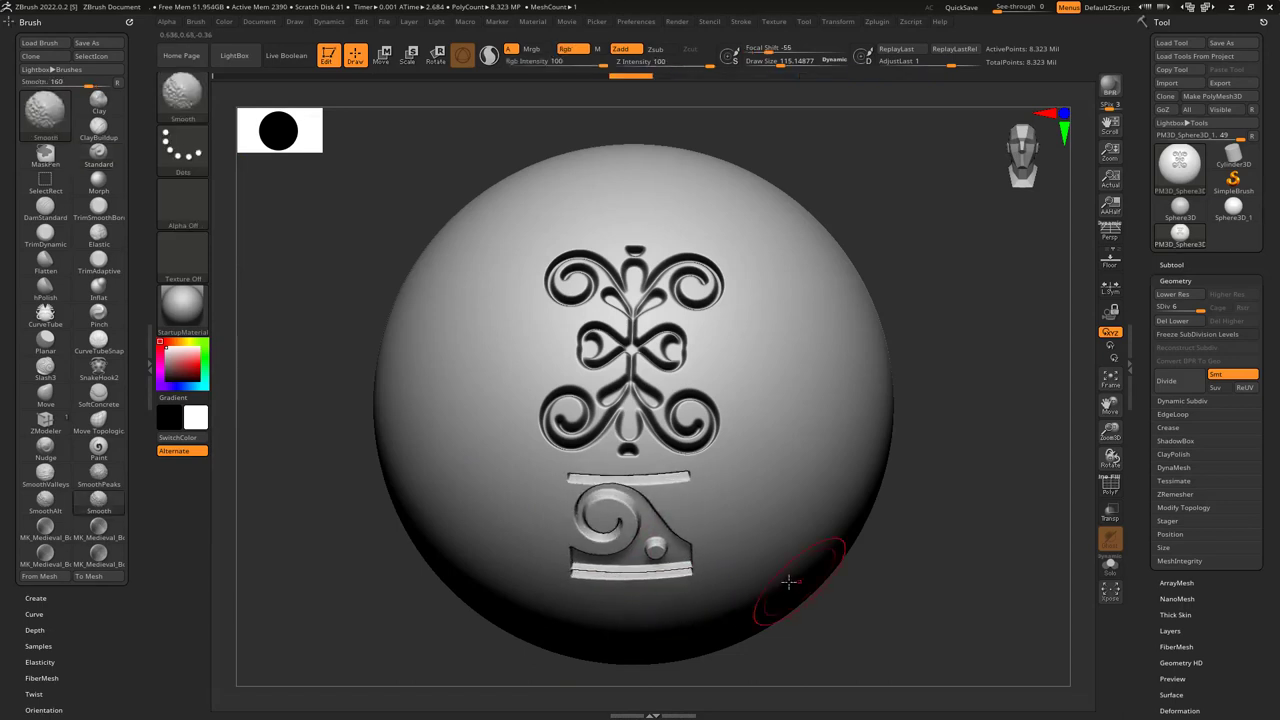
mouse_move(789, 581)
right_down()
mouse_move(723, 511)
mouse_move(774, 466)
mouse_move(725, 518)
mouse_move(749, 514)
right_up()
shift+right_drag(755, 442, 765, 428)
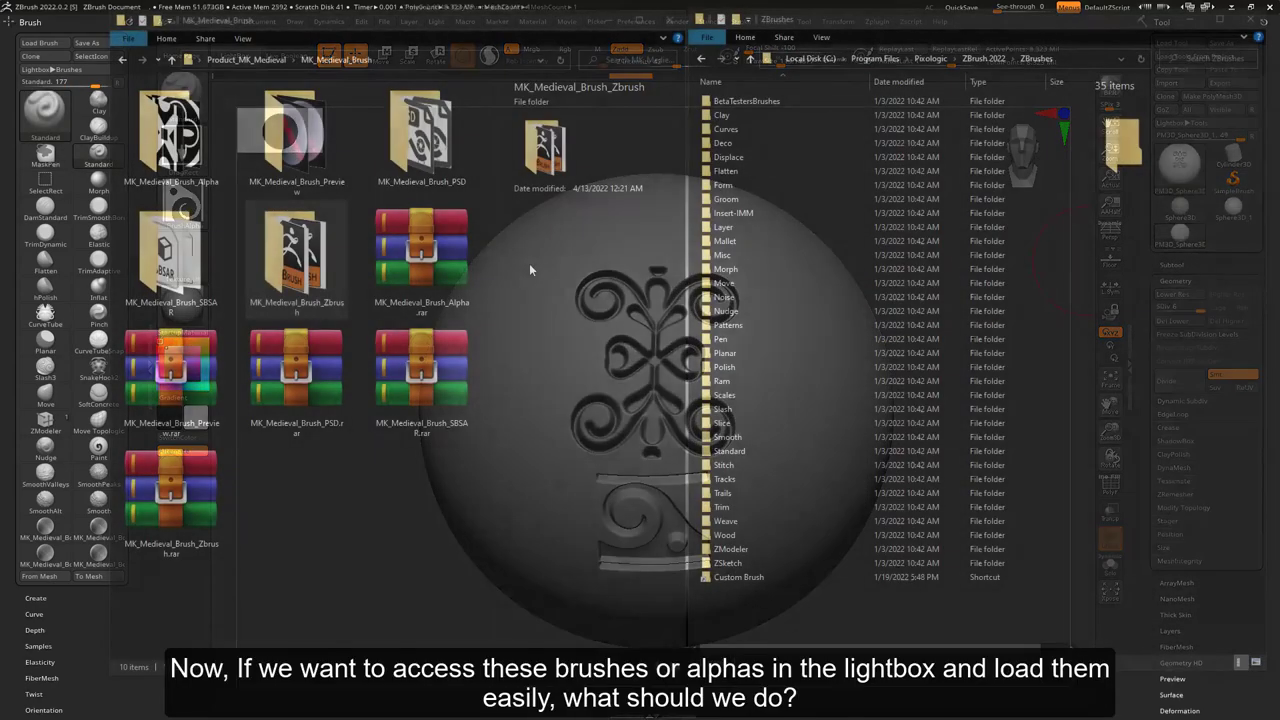
Create a shortcut to the MK_Medieval_Brush_Zbrush folder.
click(347, 518)
click(290, 269)
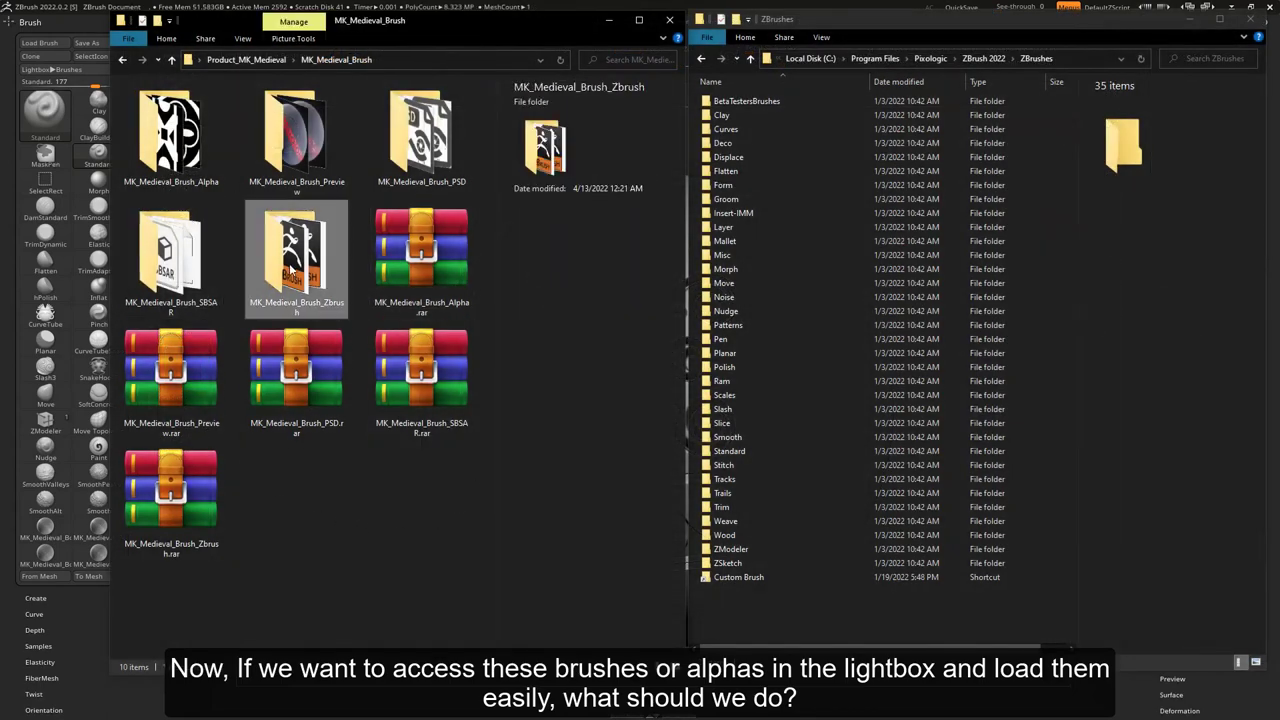
mouse_move(296, 255)
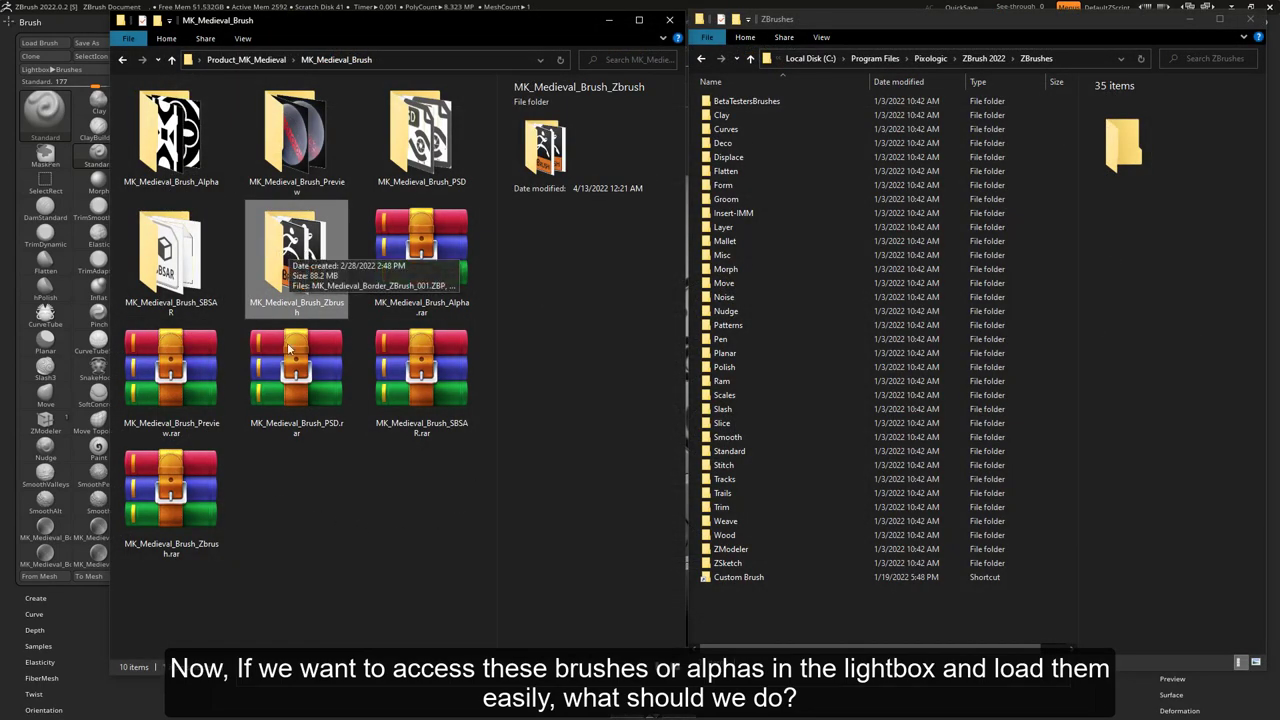
right_click(318, 295)
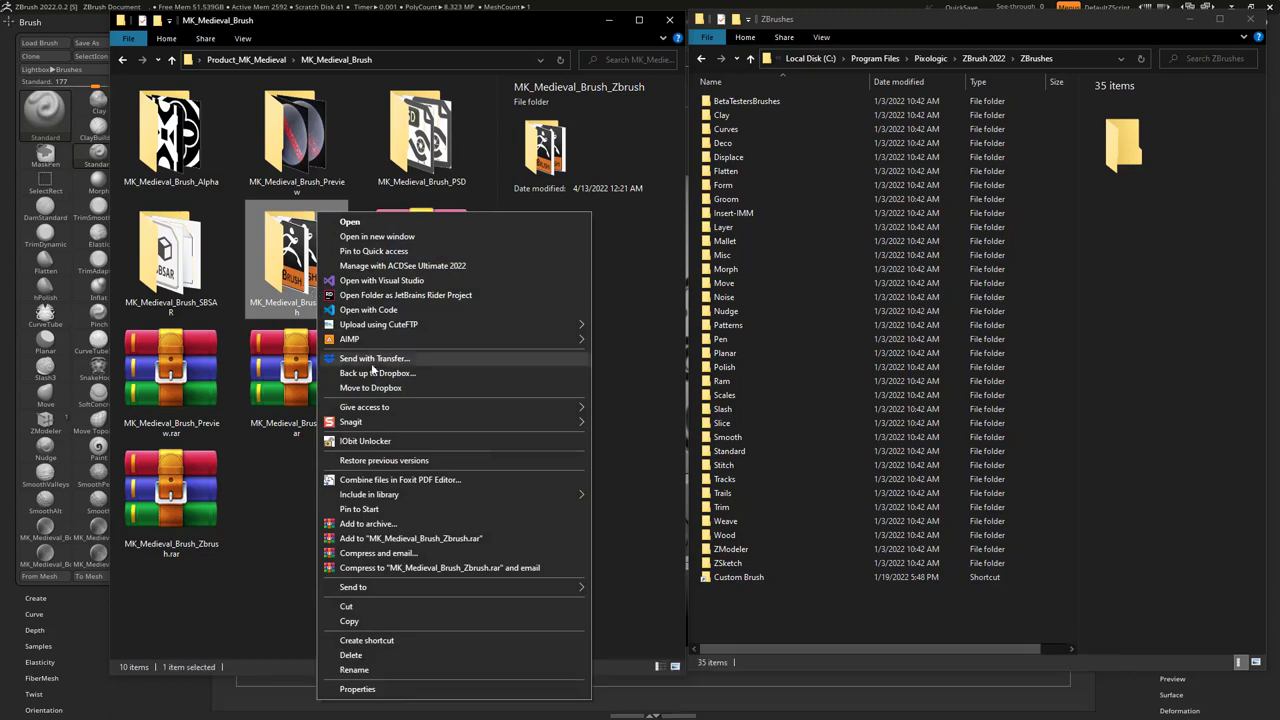
click(366, 641)
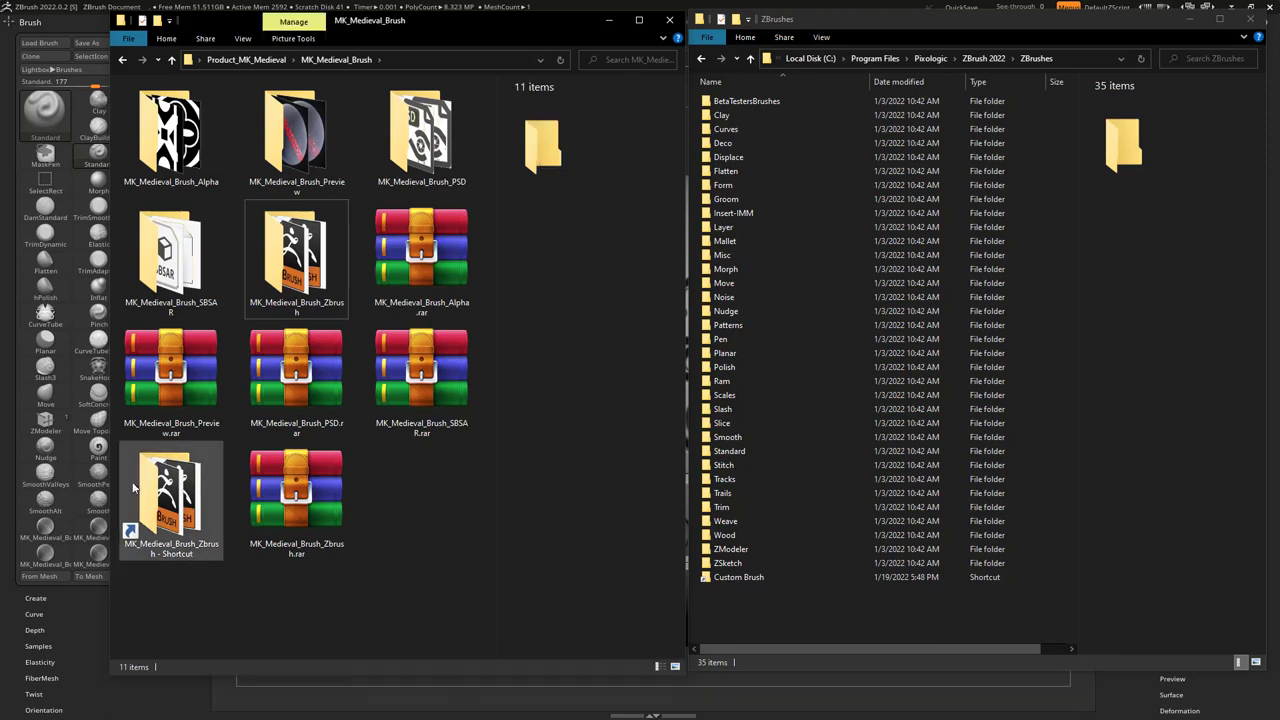
Cut the new shortcut and reveal the ZBrushes folder's full path.
click(135, 487)
right_click(168, 500)
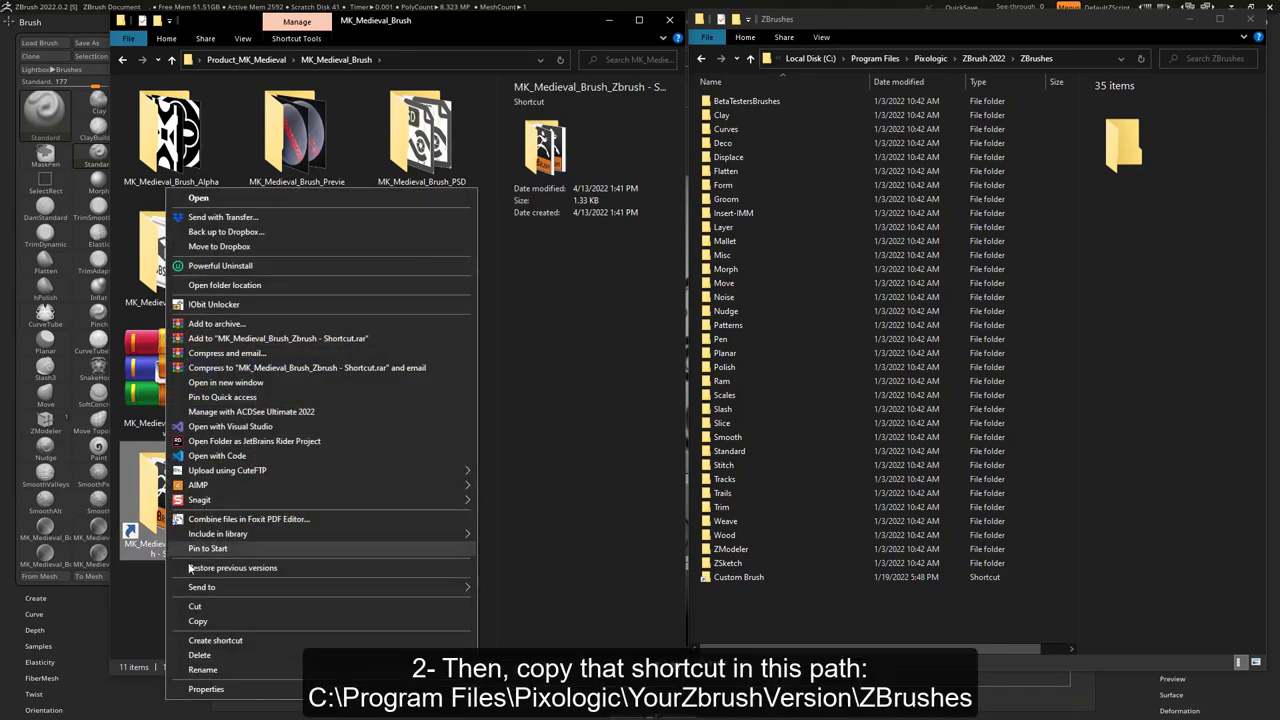
click(205, 620)
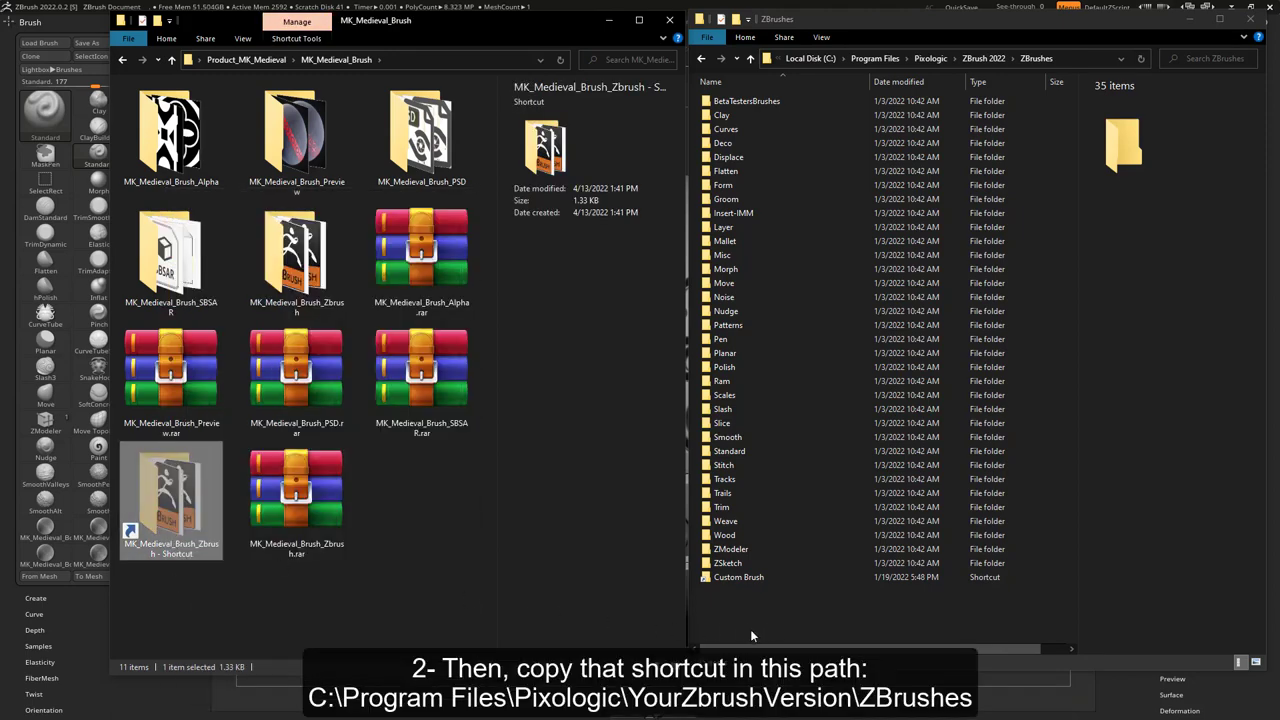
click(766, 625)
click(1083, 64)
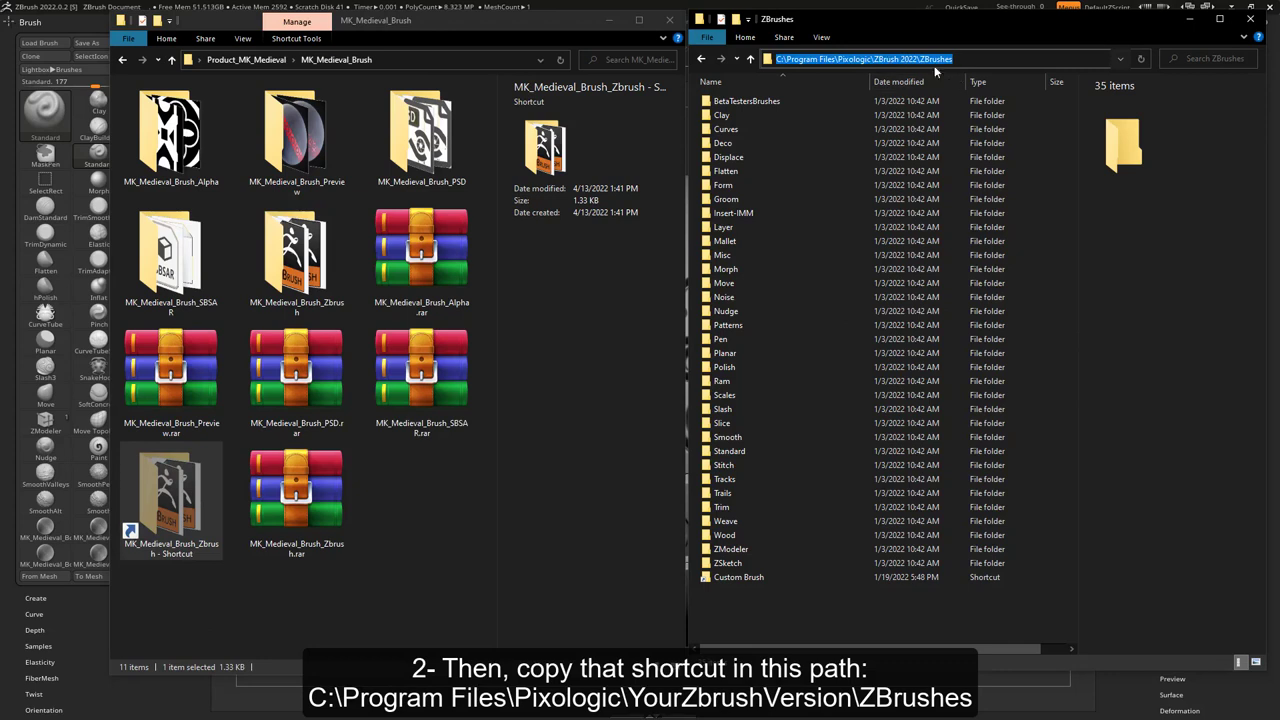
Paste the shortcut into ZBrushes and select its ' - Shortcut' suffix for renaming.
click(853, 598)
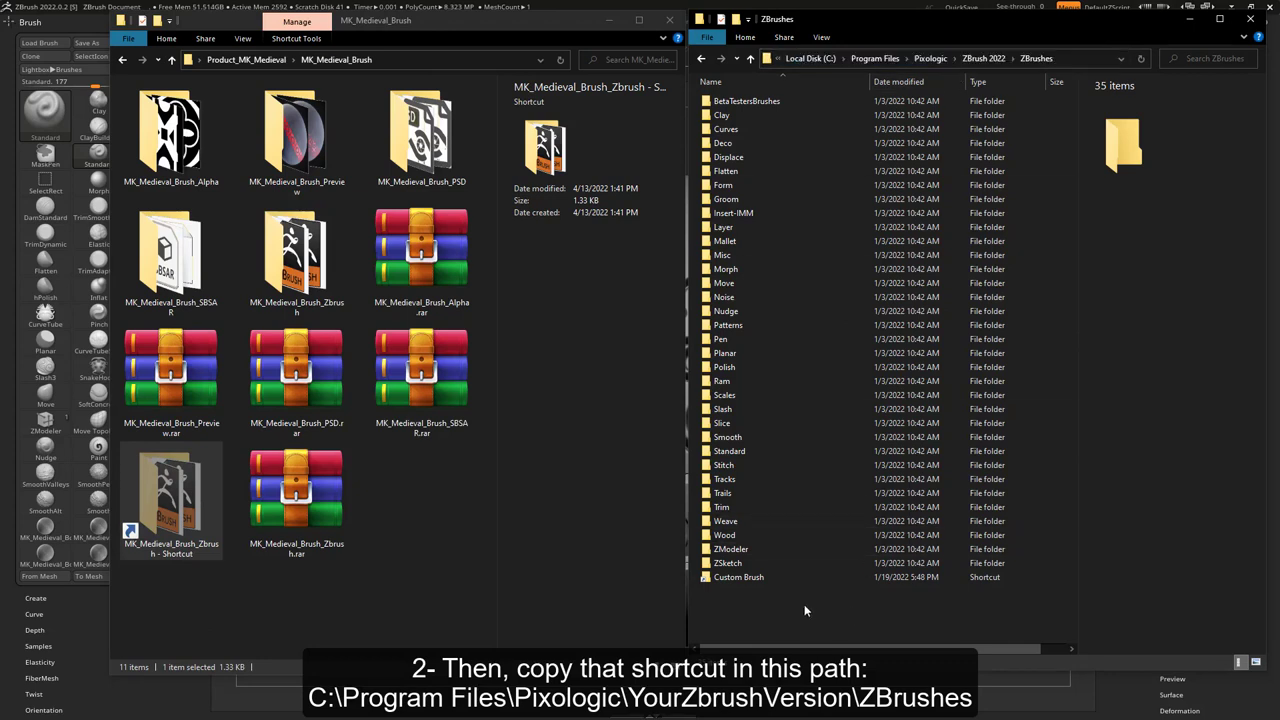
right_click(804, 604)
click(843, 444)
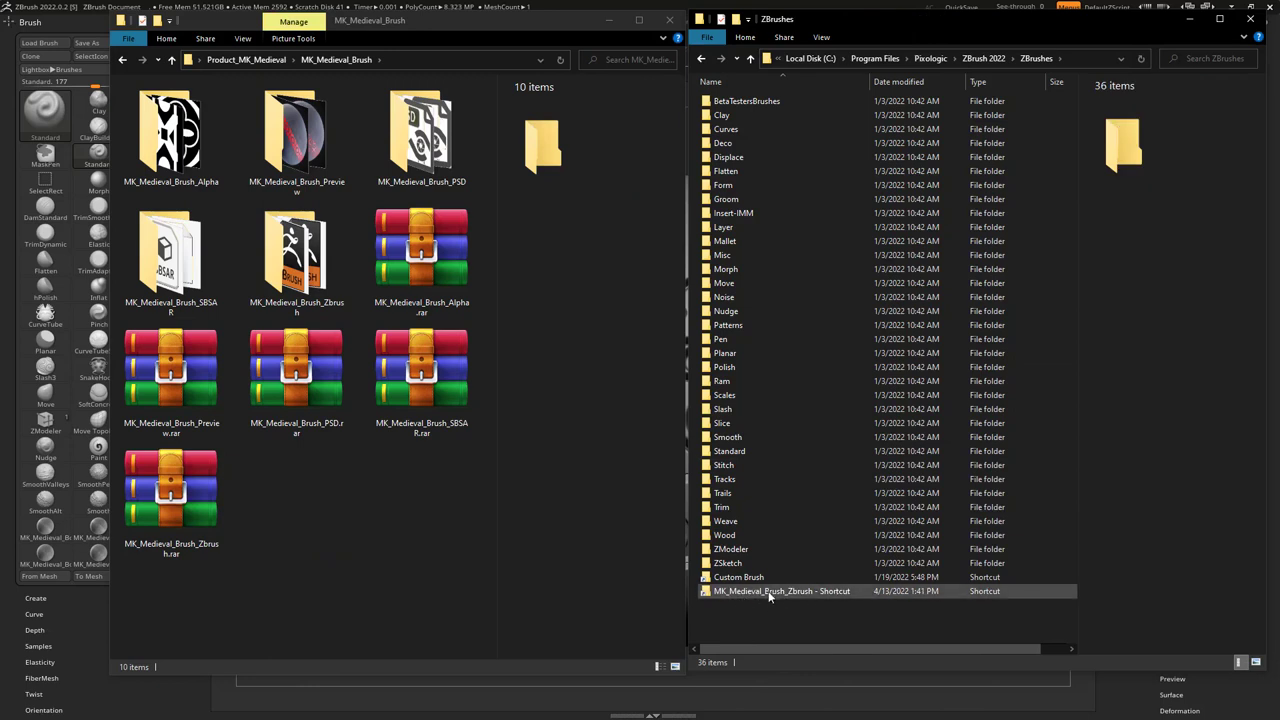
click(766, 594)
key(F2)
drag(831, 592, 895, 595)
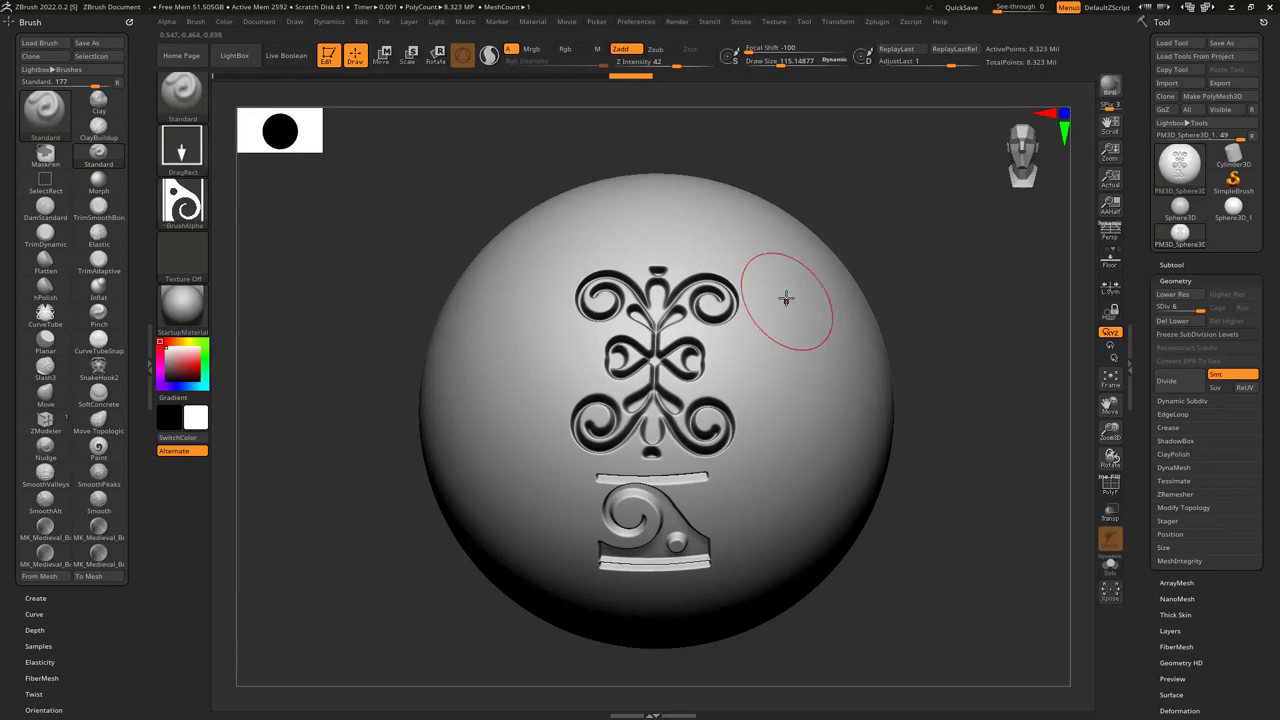
Show LightBox's Brush section and browse to the MK_Medieval_Brush_Zbrush folder of border presets.
key(comma)
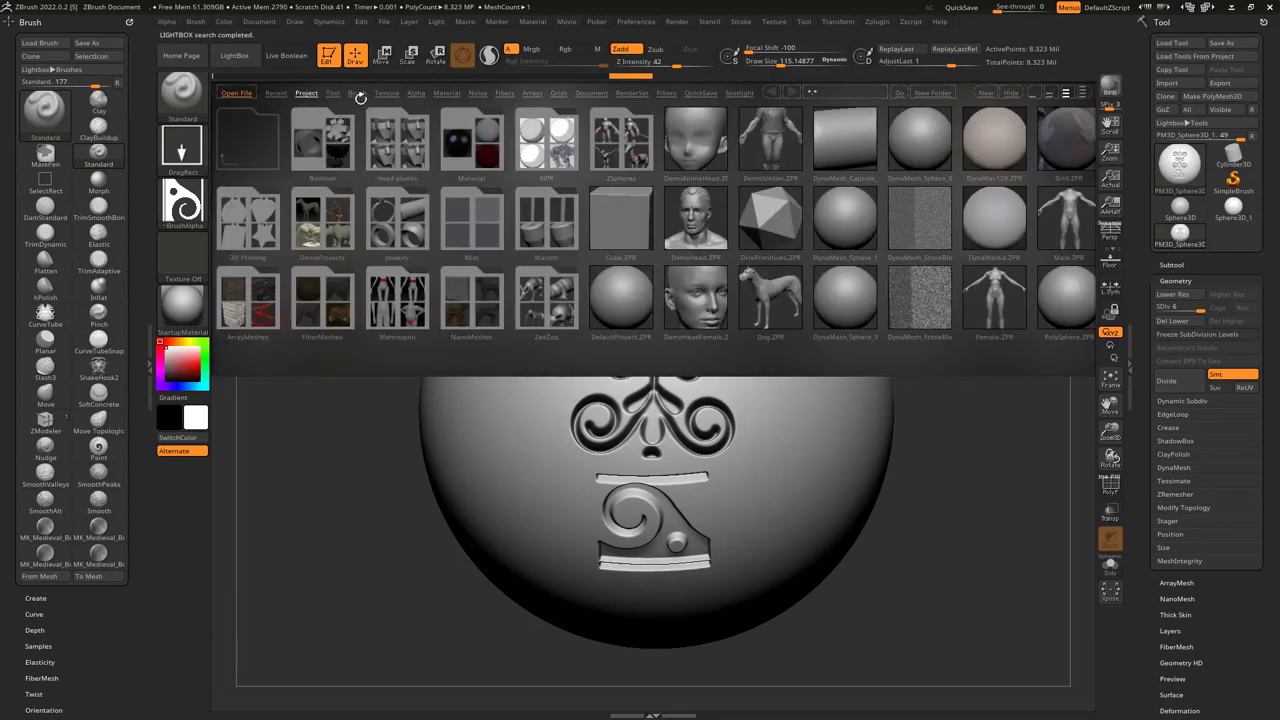
click(358, 93)
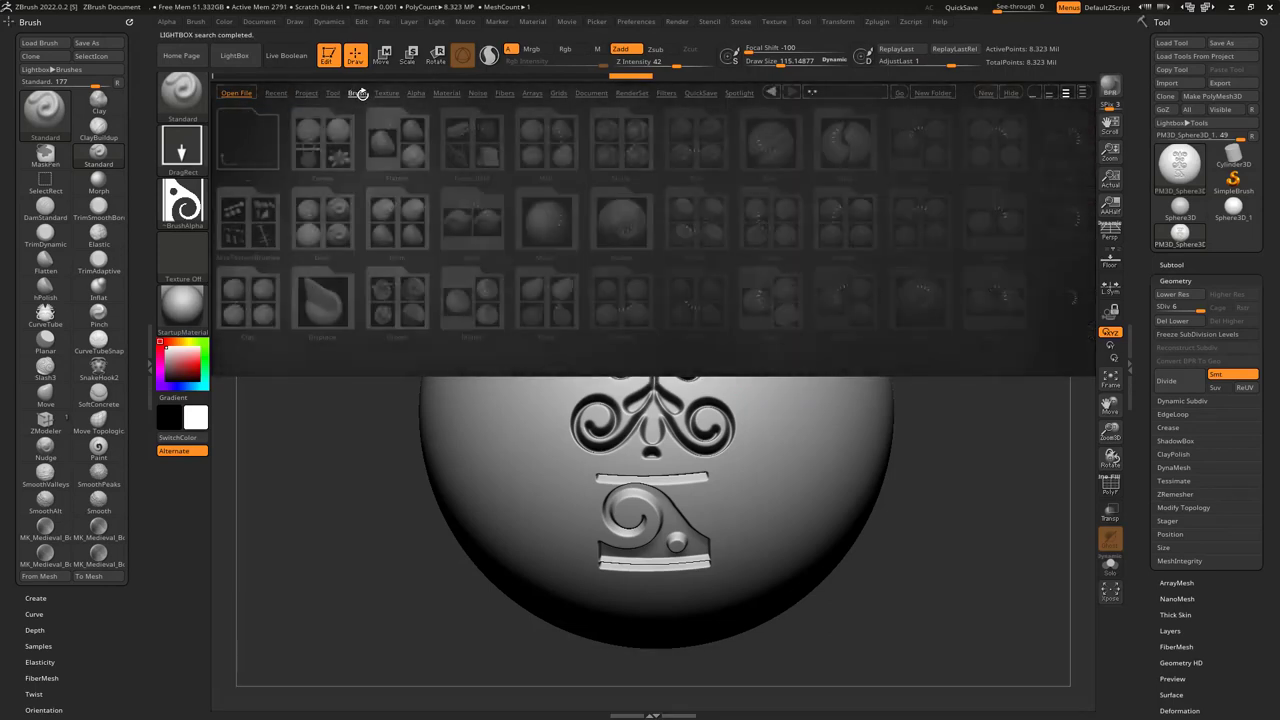
click(232, 64)
click(232, 62)
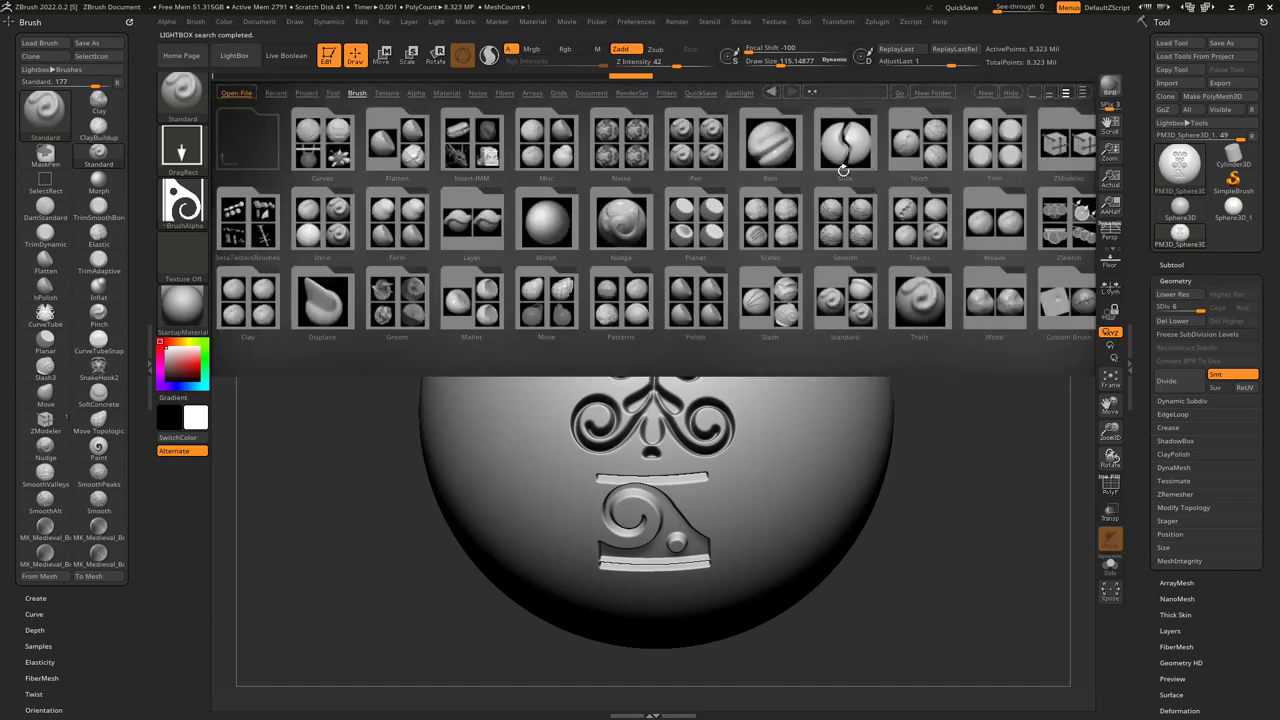
mouse_move(843, 170)
mouse_down()
mouse_move(730, 163)
mouse_move(805, 155)
mouse_up()
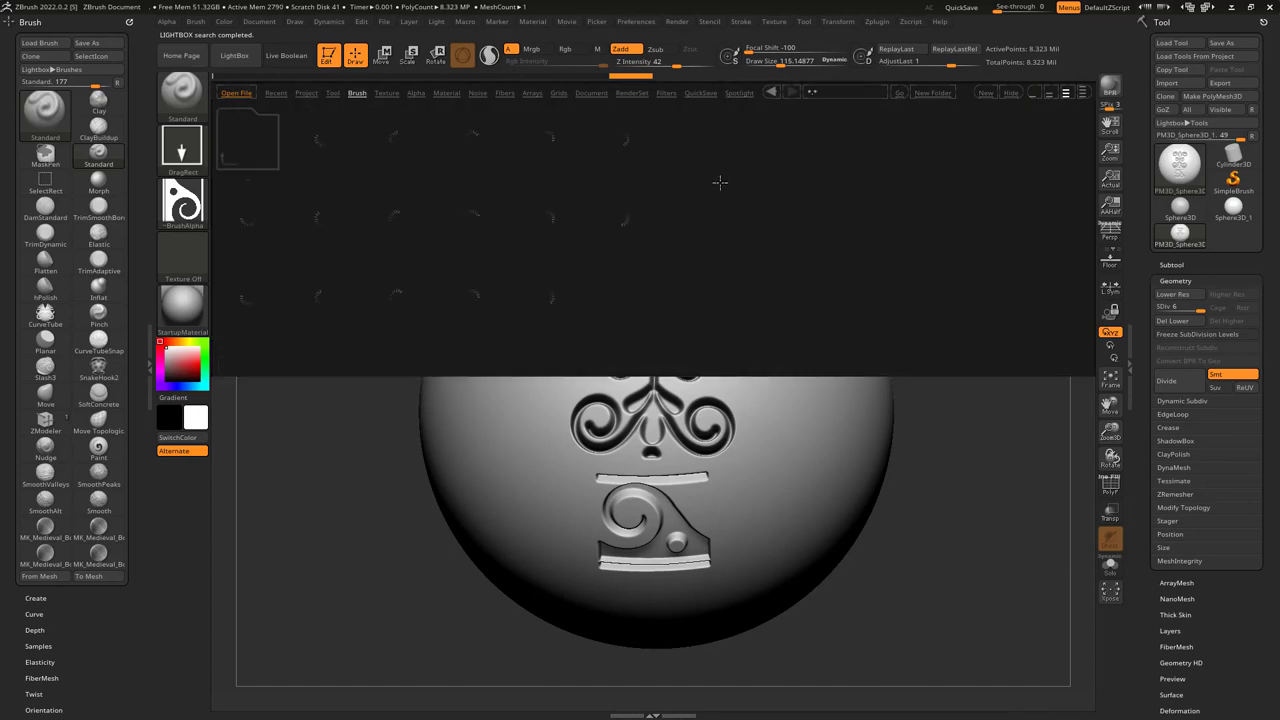
mouse_move(845, 224)
mouse_down()
mouse_move(298, 213)
mouse_move(600, 243)
mouse_move(565, 248)
mouse_up()
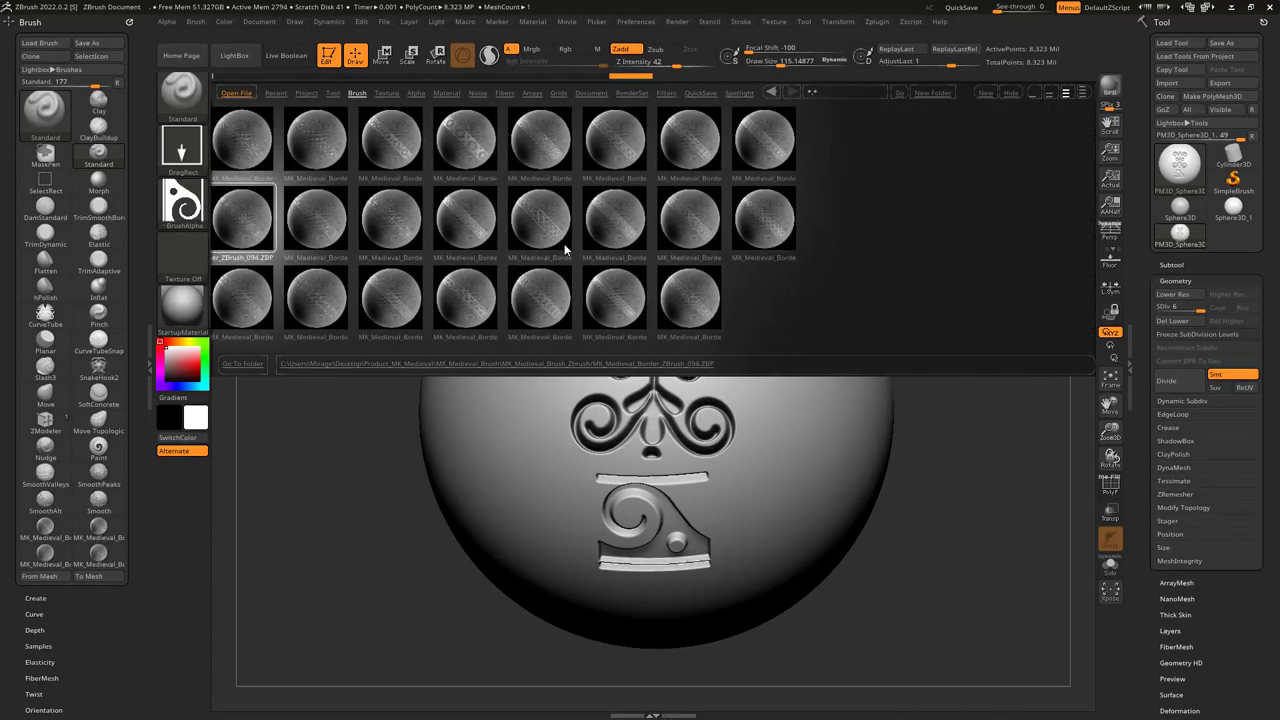
Load an MK_Medieval_Border brush and stroke a raised border band up the sphere's side.
double_click(564, 245)
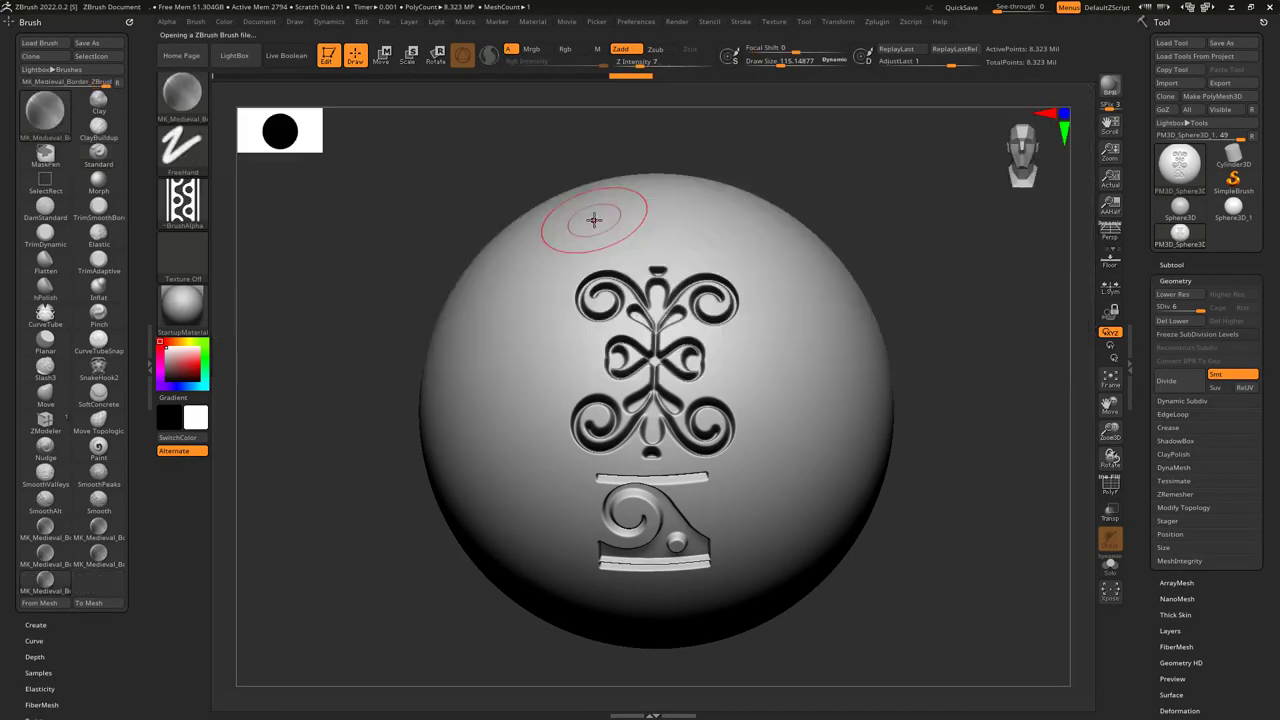
mouse_move(540, 327)
right_down()
mouse_move(631, 329)
mouse_move(634, 516)
right_up()
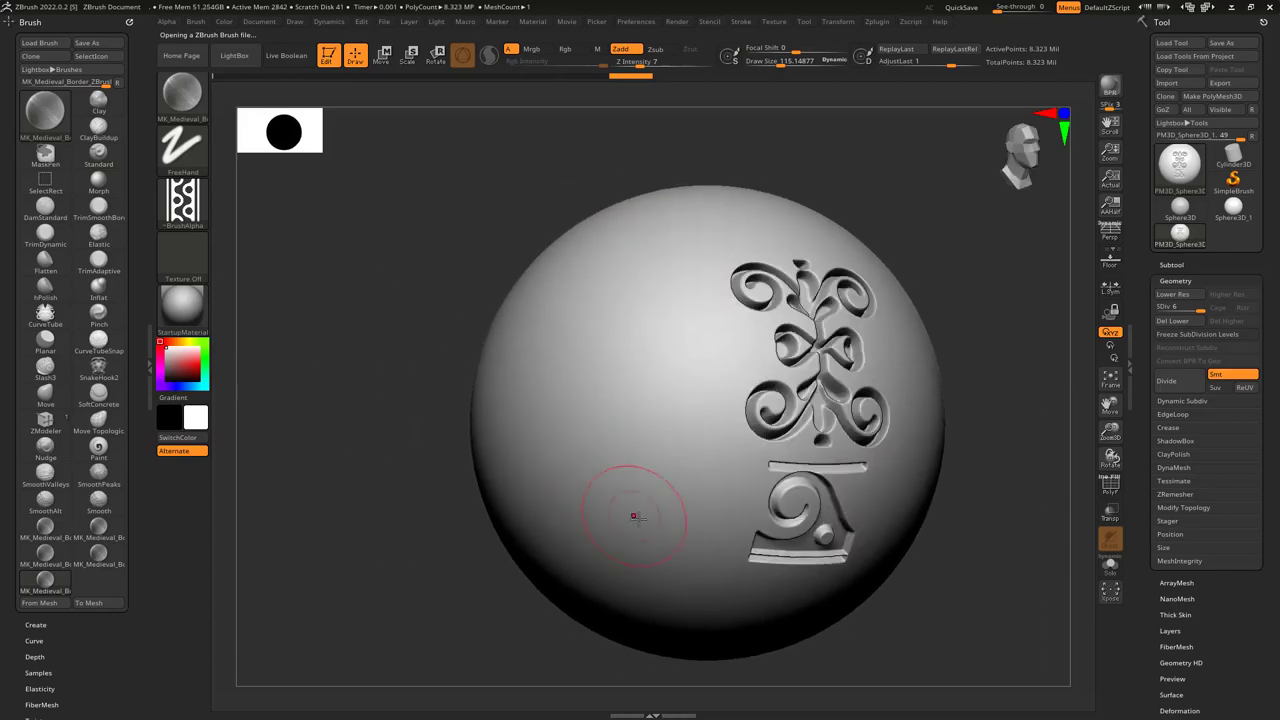
drag(644, 476, 637, 392)
drag(648, 316, 663, 257)
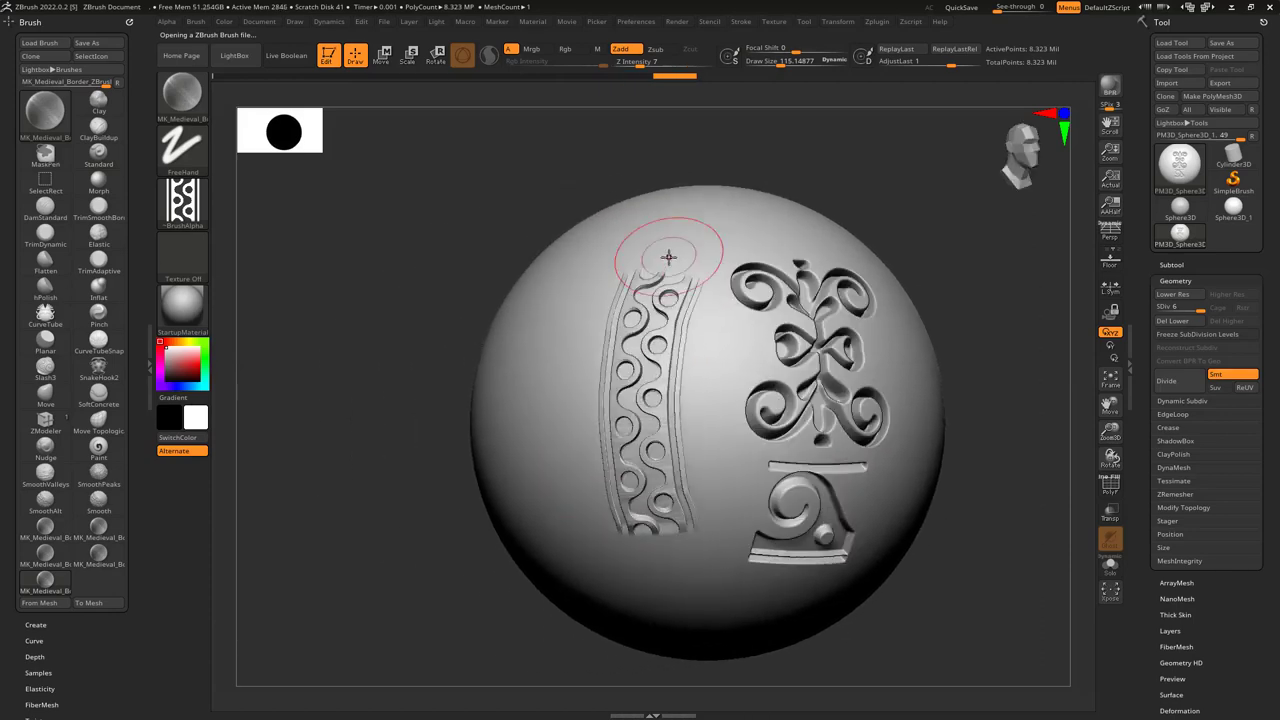
mouse_move(663, 257)
right_down()
mouse_move(777, 426)
mouse_move(886, 420)
right_up()
Undo a diagonal border stroke and load a different Medieval border brush from LightBox.
drag(698, 405, 791, 328)
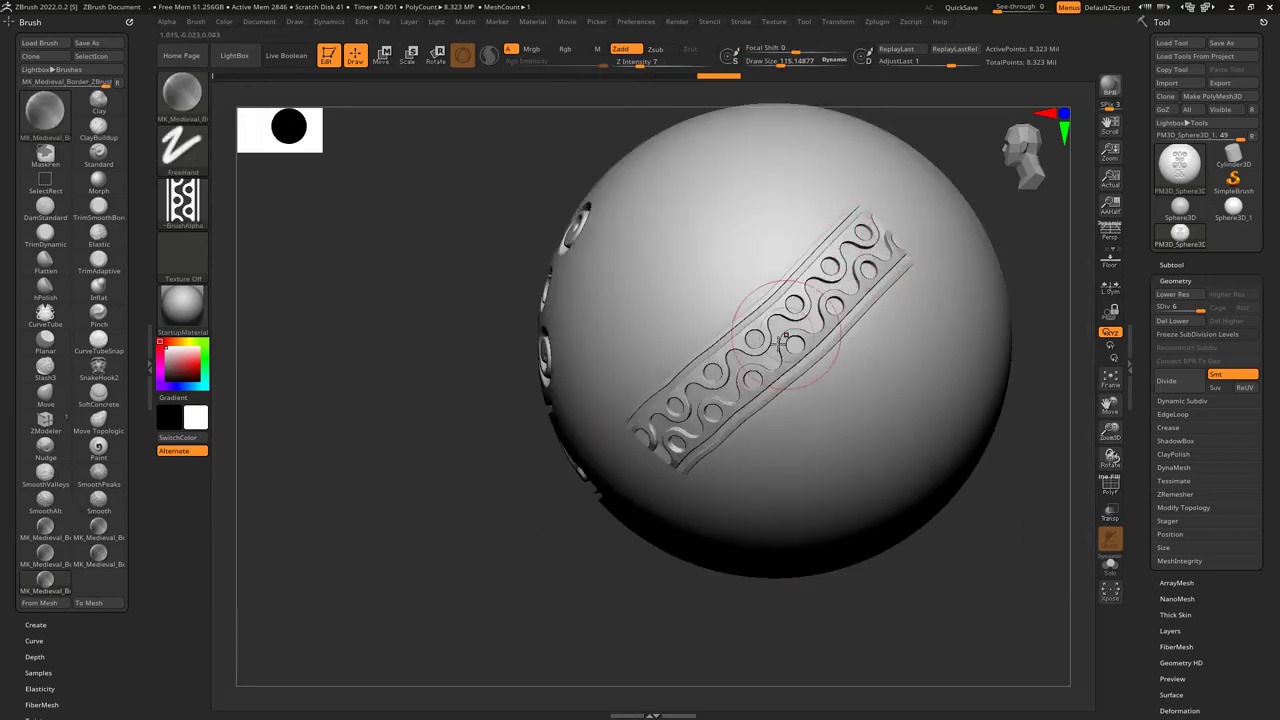
mouse_move(784, 343)
right_down()
mouse_move(770, 350)
mouse_move(800, 366)
right_up()
key(ctrl+z)
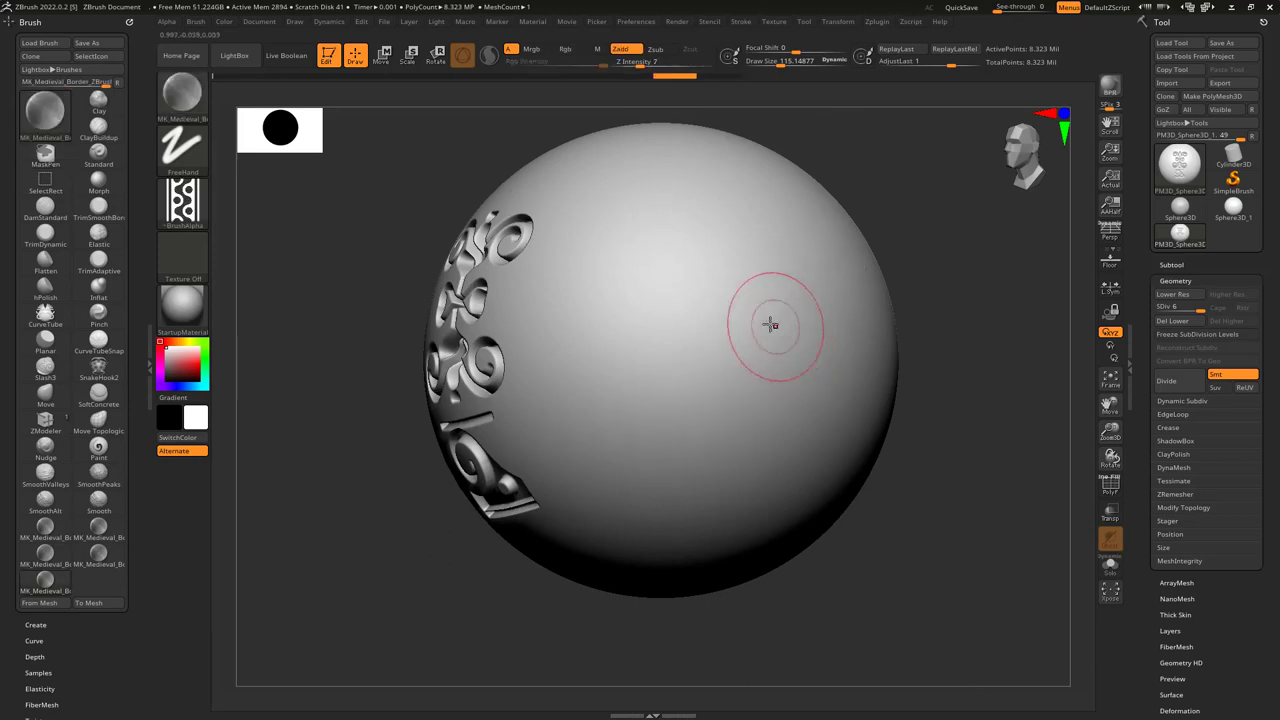
key(comma)
double_click(621, 222)
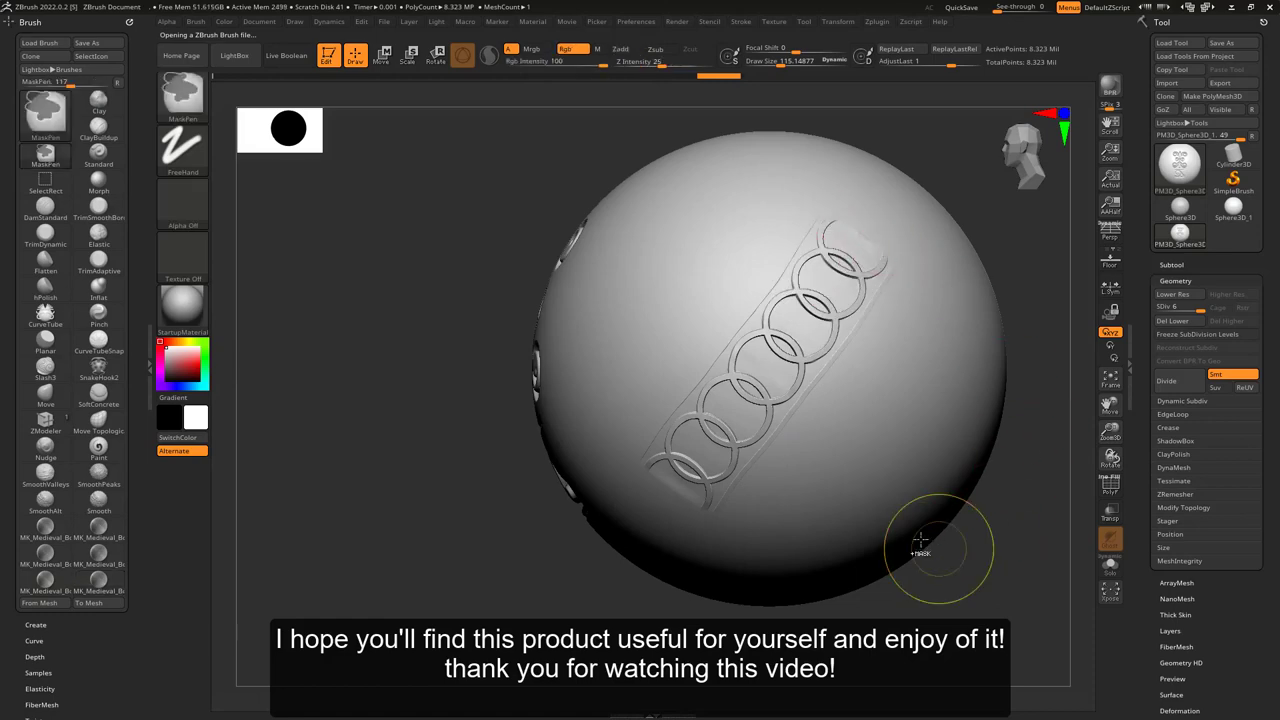
drag(941, 547, 820, 477)
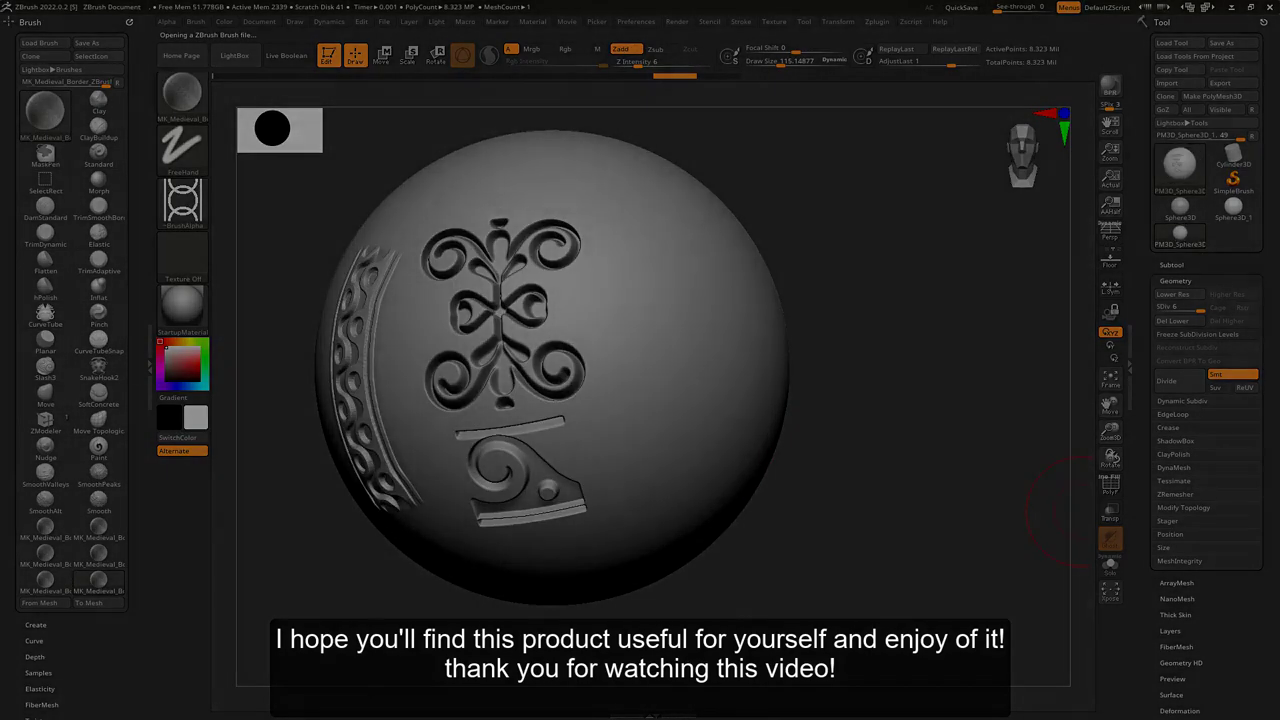